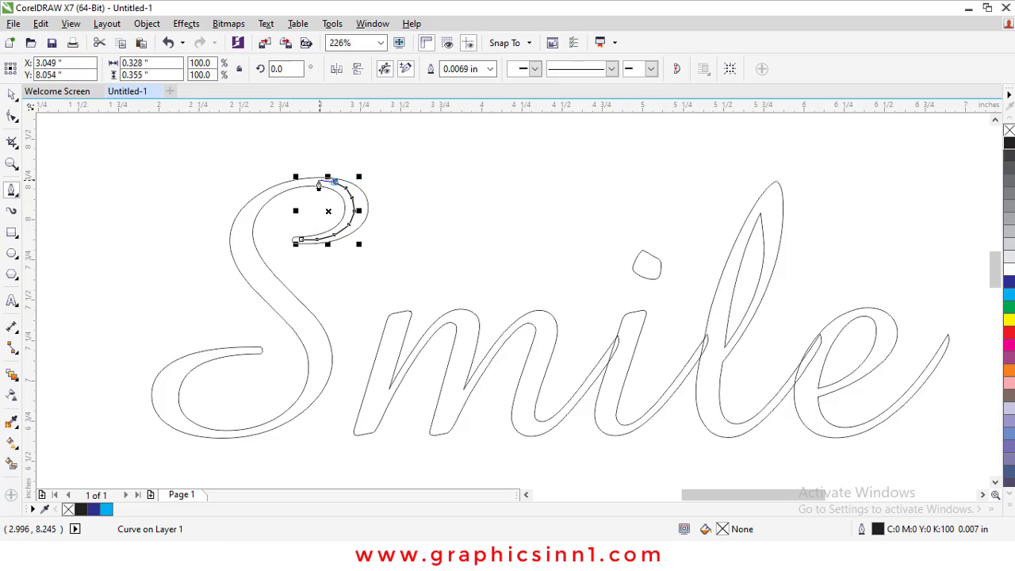
Continue the straight-segment Pen centreline inside the S outline, over its top and down its upper-left curve.
{"action": "left_click", "coordinate": [281, 188]}
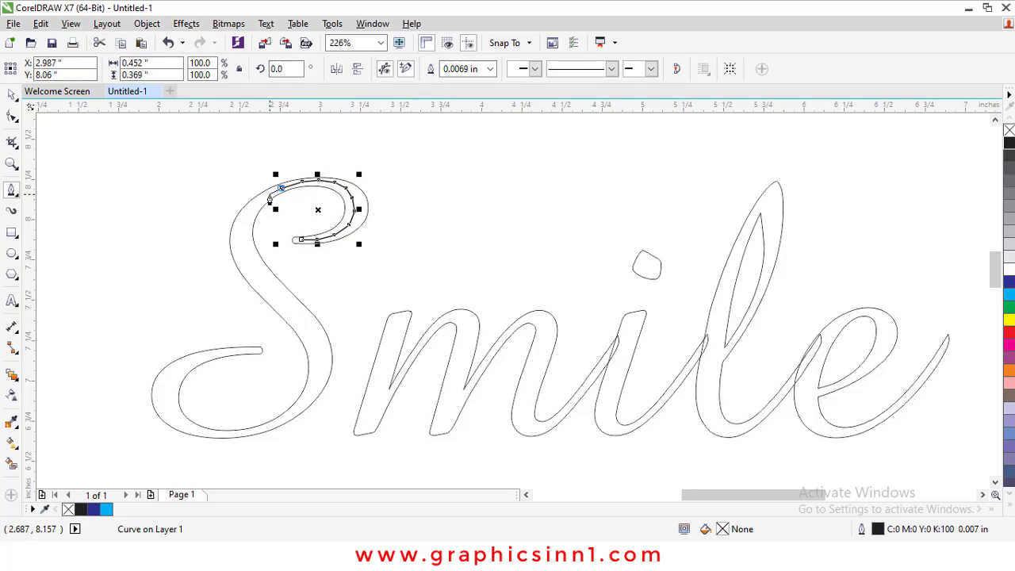
{"action": "left_click", "coordinate": [269, 196]}
{"action": "left_click", "coordinate": [256, 206]}
{"action": "left_click", "coordinate": [250, 218]}
{"action": "left_click", "coordinate": [243, 233]}
{"action": "left_click", "coordinate": [241, 249]}
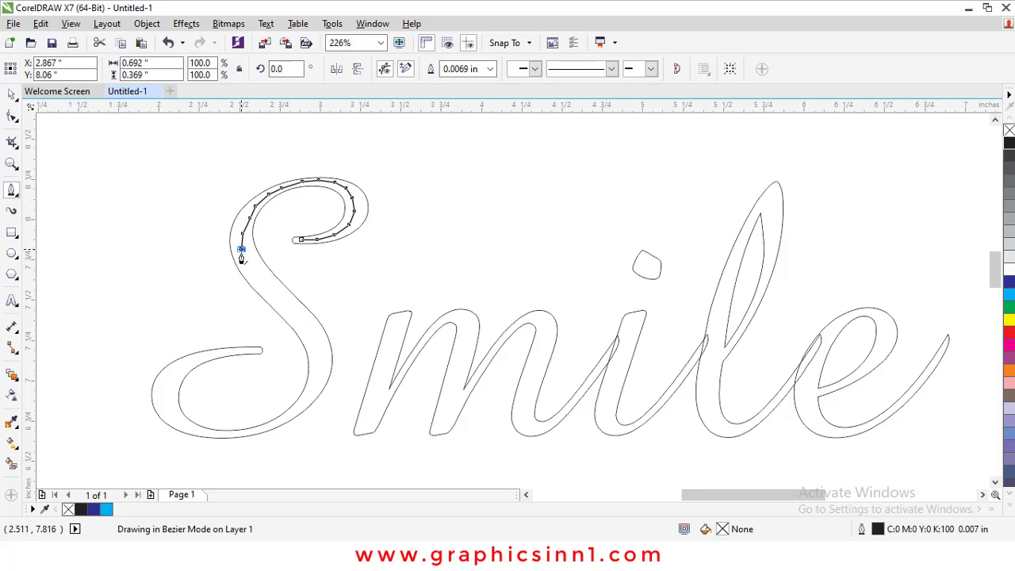
Extend the S centreline down the diagonal spine to the right side of the lower bowl.
{"action": "left_click", "coordinate": [246, 263]}
{"action": "left_click", "coordinate": [253, 273]}
{"action": "left_click", "coordinate": [266, 288]}
{"action": "left_click", "coordinate": [284, 311]}
{"action": "left_click", "coordinate": [301, 325]}
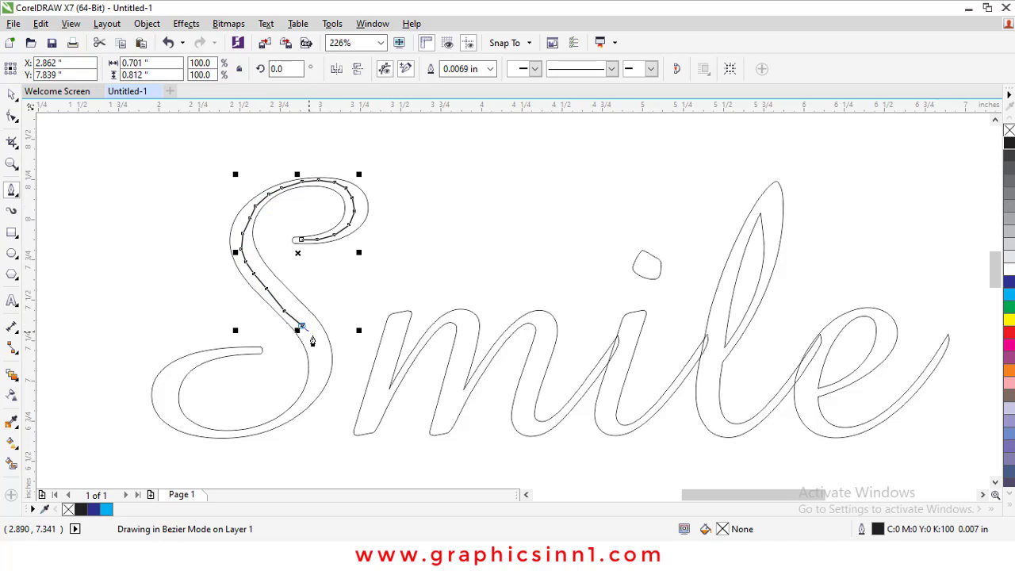
{"action": "left_click", "coordinate": [314, 346]}
{"action": "left_click", "coordinate": [318, 359]}
{"action": "left_click", "coordinate": [318, 373]}
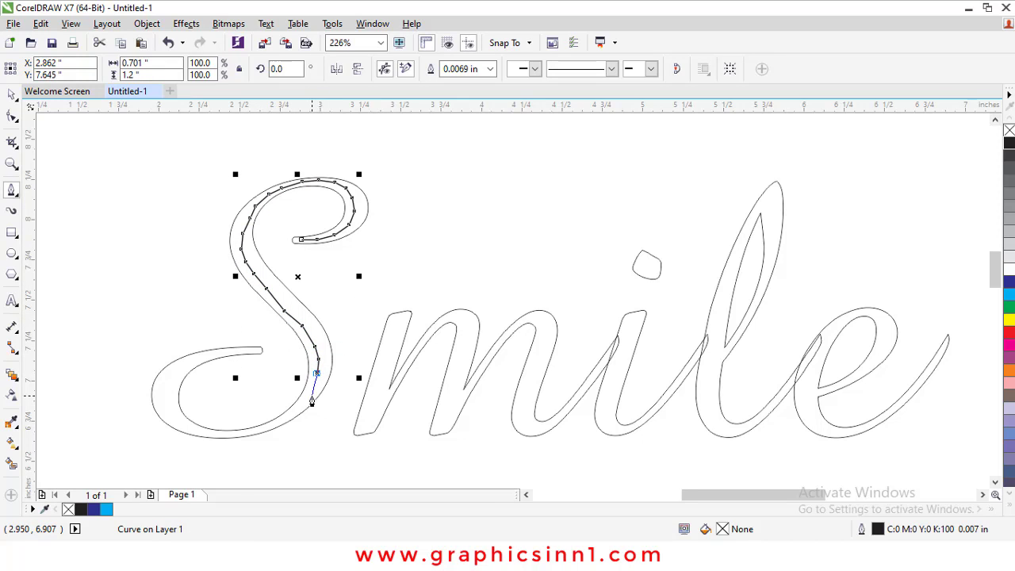
Carry the S centreline around the lower-right curve and along the bottom of the letter.
{"action": "left_click", "coordinate": [312, 388]}
{"action": "left_click", "coordinate": [308, 400]}
{"action": "left_click", "coordinate": [298, 413]}
{"action": "left_click", "coordinate": [285, 422]}
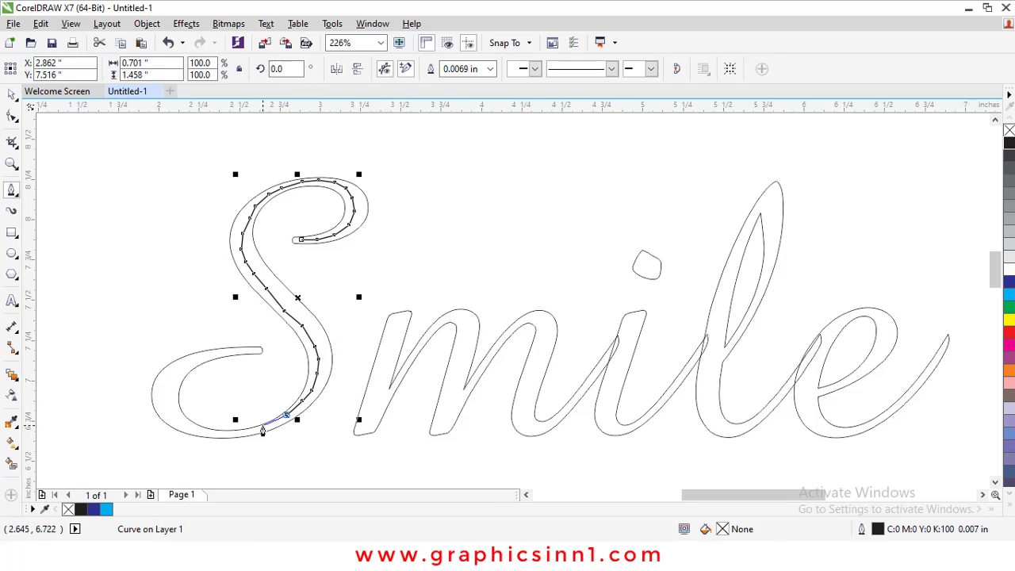
{"action": "left_click", "coordinate": [261, 426]}
{"action": "left_click", "coordinate": [242, 430]}
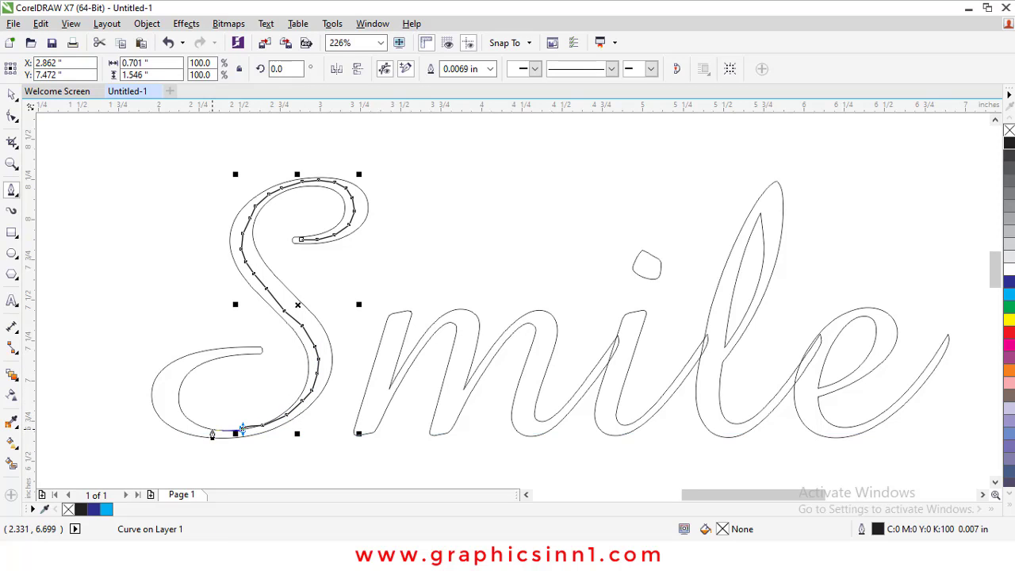
{"action": "left_click", "coordinate": [211, 432]}
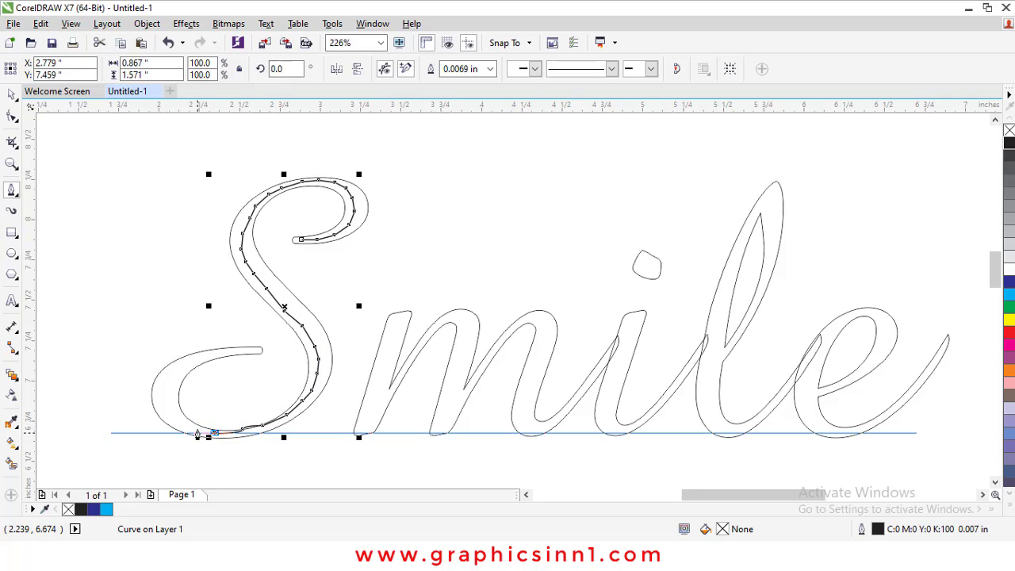
Trace the S's lower-left bowl and finish the centreline near the end of its tail.
{"action": "left_click", "coordinate": [191, 429]}
{"action": "left_click", "coordinate": [173, 418]}
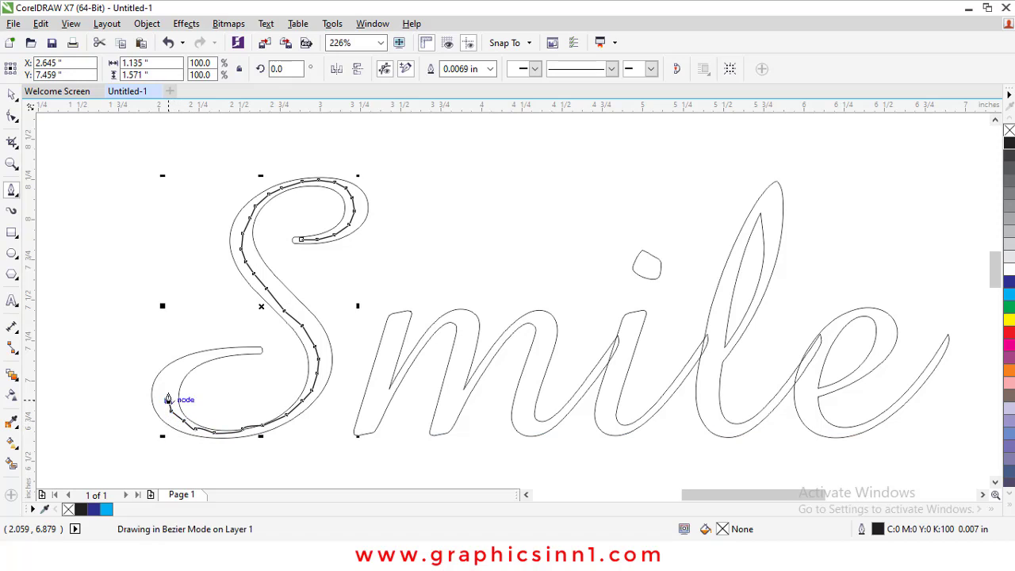
{"action": "left_click", "coordinate": [175, 376]}
{"action": "left_click", "coordinate": [185, 369]}
{"action": "left_click", "coordinate": [197, 363]}
{"action": "left_click", "coordinate": [213, 355]}
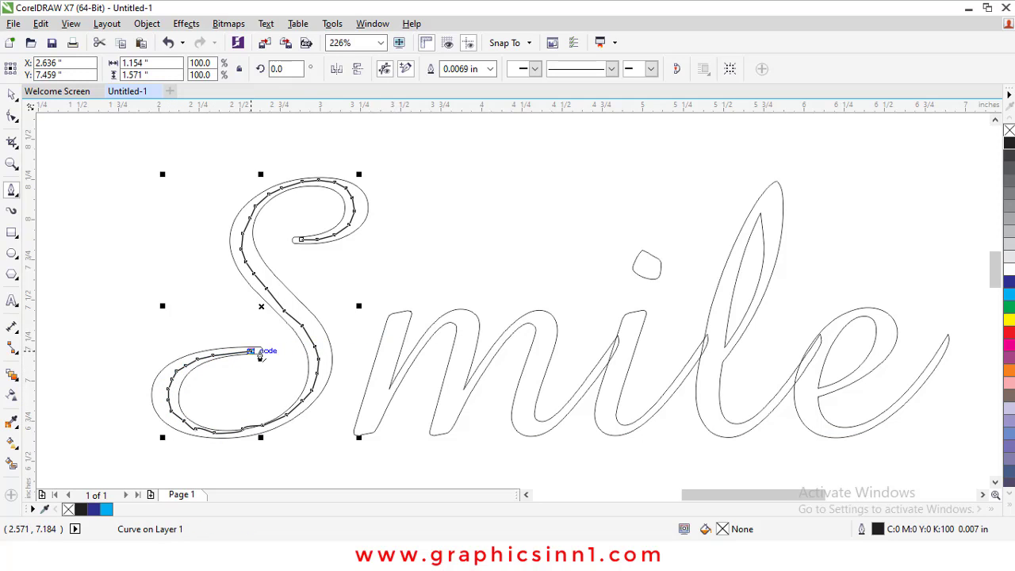
Start a separate Pen path in the m and trace its first stem from top to base.
{"action": "left_click", "coordinate": [399, 320]}
{"action": "left_click", "coordinate": [387, 355]}
{"action": "left_click", "coordinate": [376, 384]}
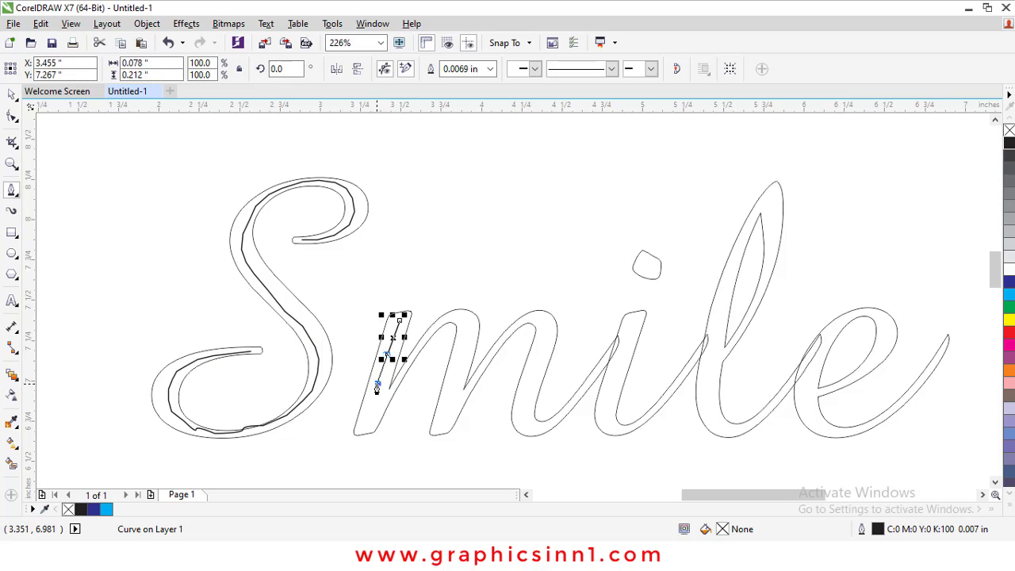
{"action": "left_click", "coordinate": [365, 428]}
{"action": "double_click", "coordinate": [366, 428]}
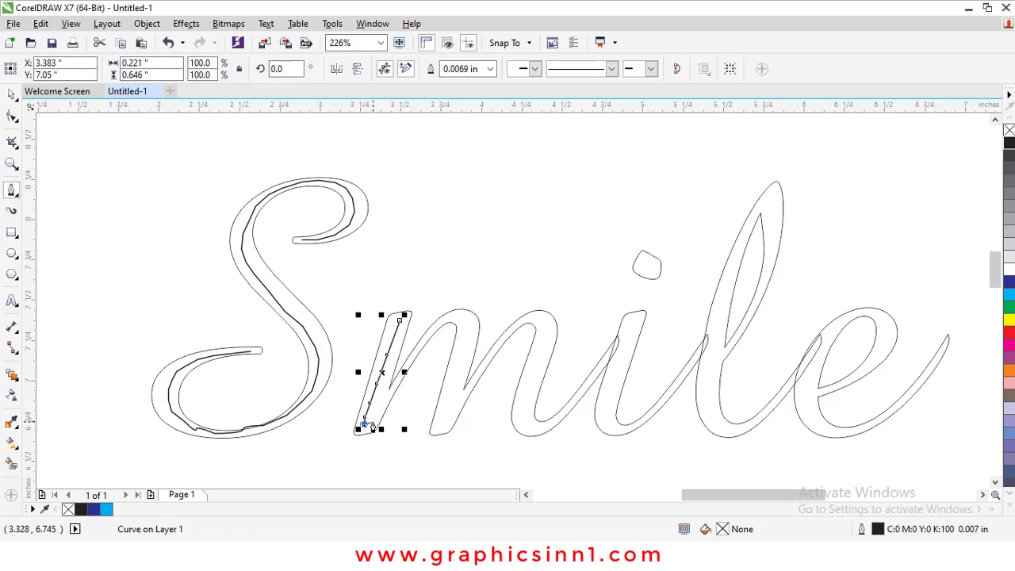
Continue the m centreline up over the first arch and down the second stem to its base.
{"action": "left_click", "coordinate": [376, 414]}
{"action": "left_click", "coordinate": [441, 325]}
{"action": "left_click", "coordinate": [468, 313]}
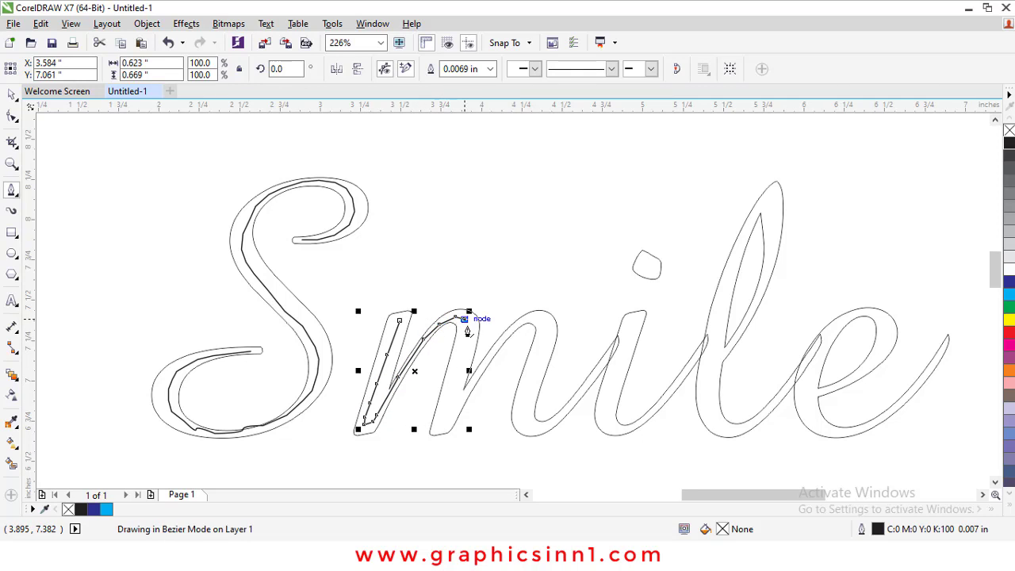
{"action": "double_click", "coordinate": [466, 343]}
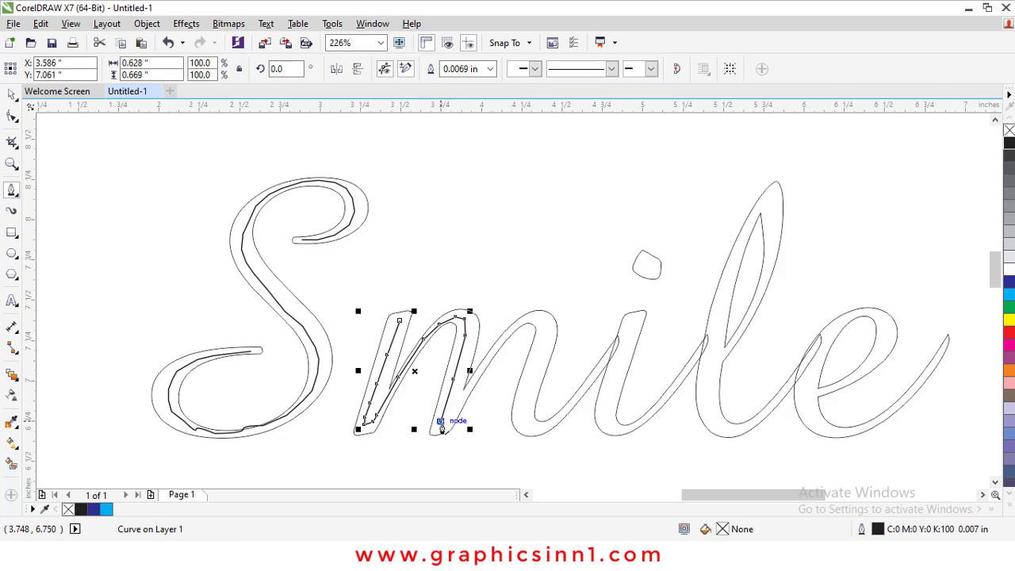
{"action": "left_click", "coordinate": [454, 413]}
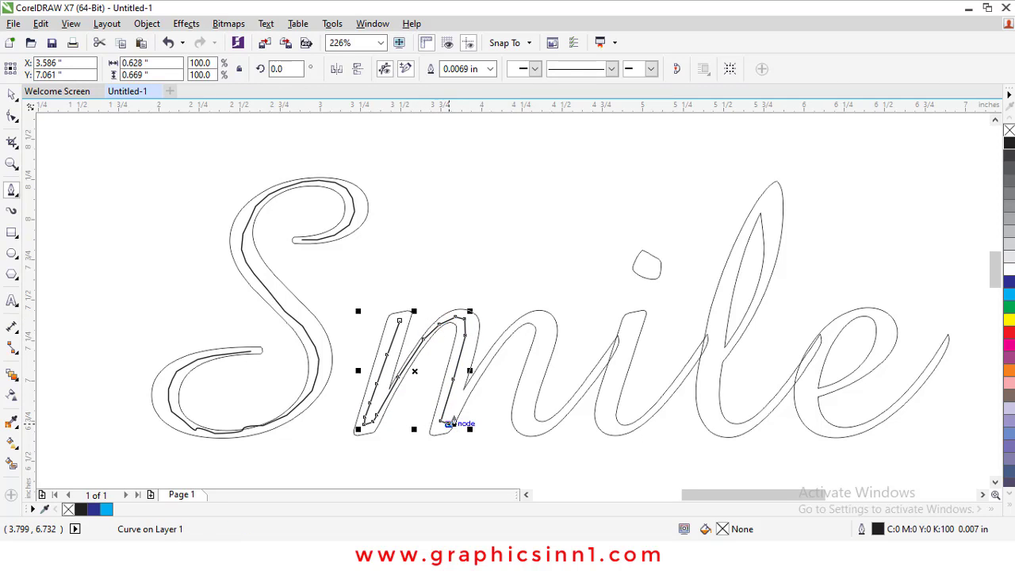
Trace the m's second arch from the base of the middle stem over to the start of the last stem.
{"action": "left_click", "coordinate": [483, 368]}
{"action": "left_click", "coordinate": [506, 334]}
{"action": "left_click", "coordinate": [520, 320]}
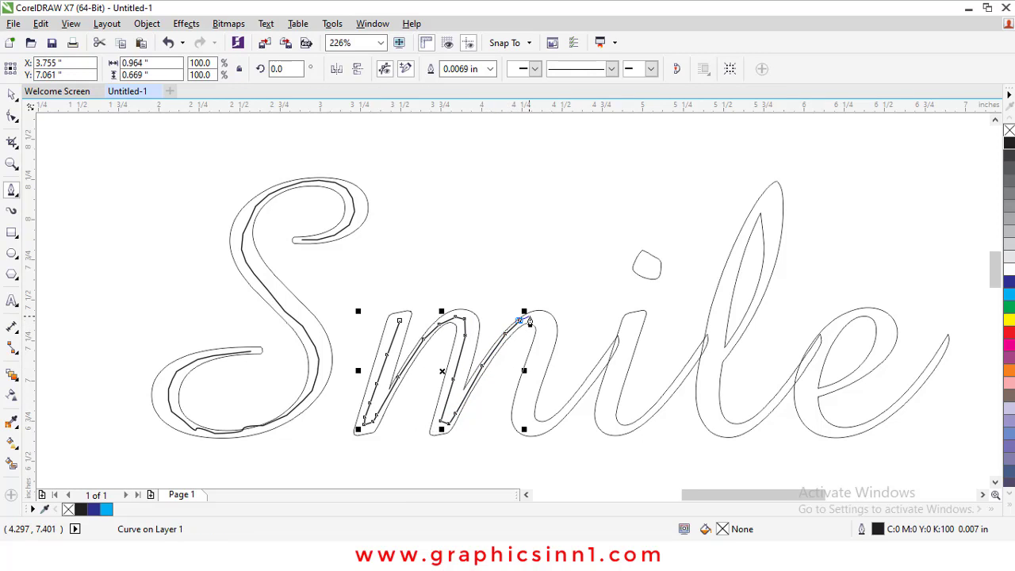
{"action": "left_click", "coordinate": [529, 316]}
{"action": "left_click", "coordinate": [539, 315]}
{"action": "left_click", "coordinate": [545, 322]}
{"action": "left_click", "coordinate": [547, 331]}
{"action": "left_click", "coordinate": [543, 342]}
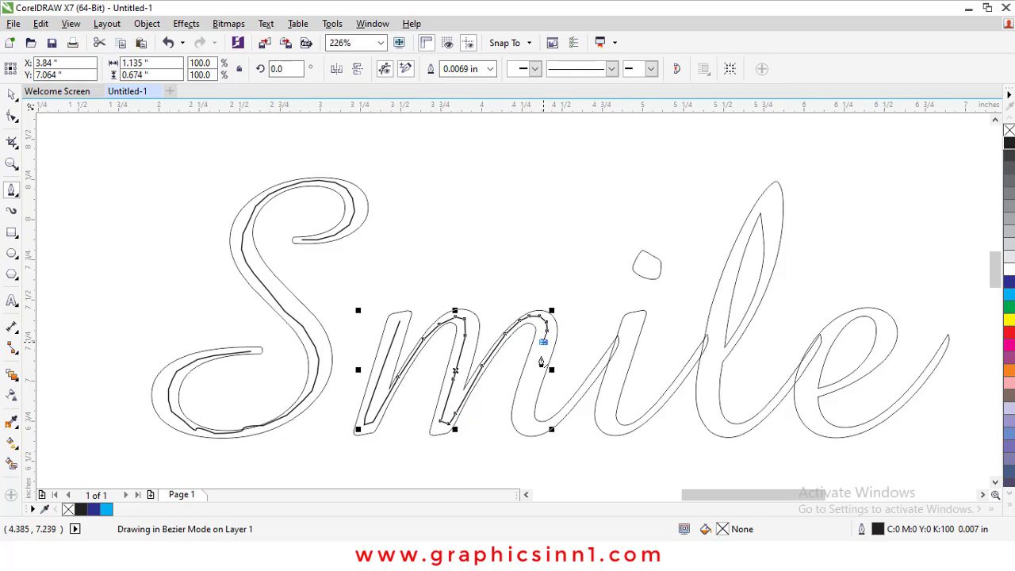
Extend the centreline down the m's last stem and around its bottom curve into the exit stroke.
{"action": "left_click", "coordinate": [527, 392]}
{"action": "left_click", "coordinate": [522, 407]}
{"action": "left_click", "coordinate": [528, 419]}
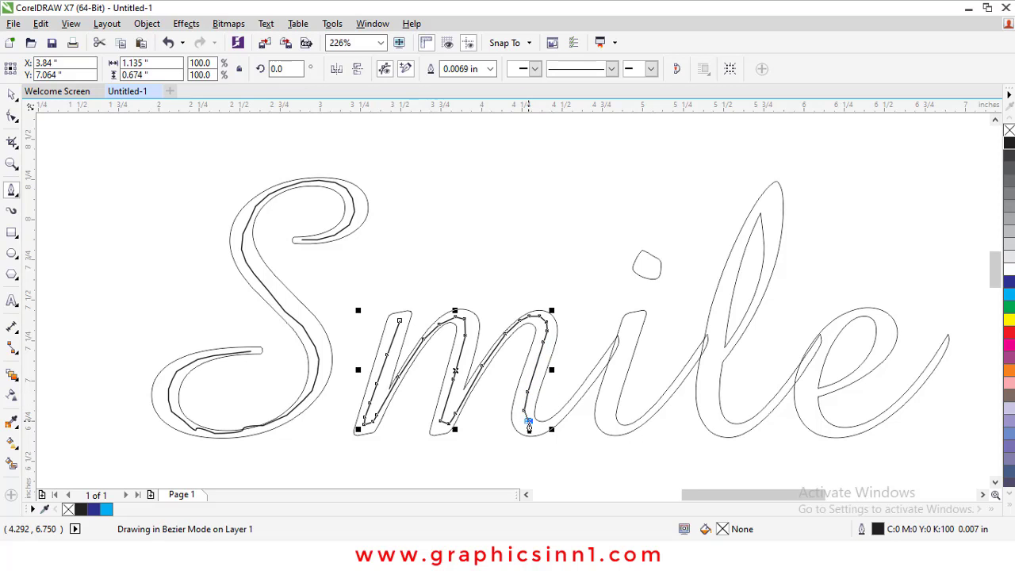
{"action": "left_click", "coordinate": [538, 430]}
{"action": "left_click", "coordinate": [560, 412]}
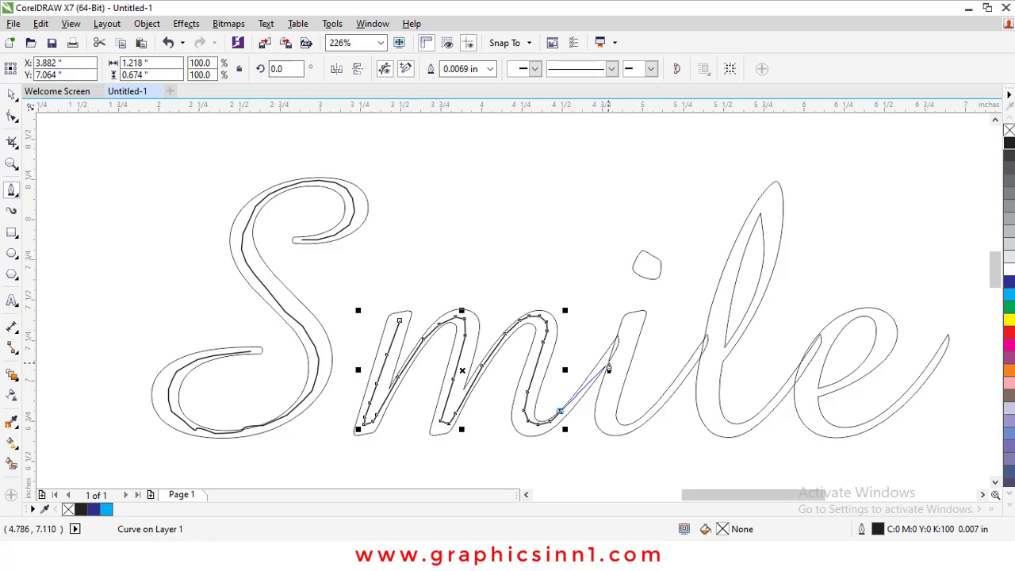
Run the centreline along the m's connecting stroke into the i and loop it around the top of the i.
{"action": "left_click", "coordinate": [605, 363]}
{"action": "left_click", "coordinate": [616, 347]}
{"action": "left_click", "coordinate": [627, 336]}
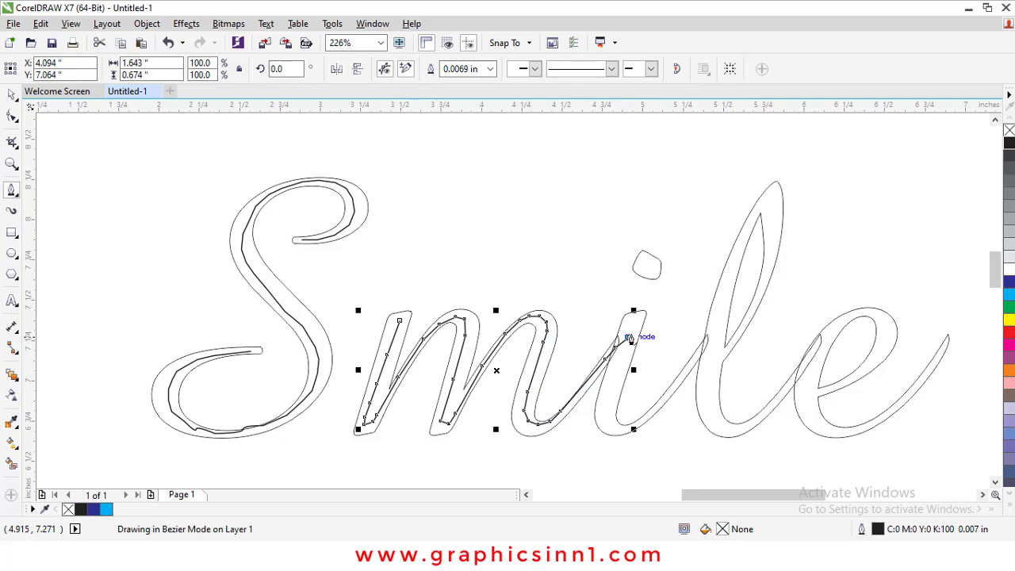
{"action": "left_click", "coordinate": [634, 328]}
{"action": "left_click", "coordinate": [628, 321]}
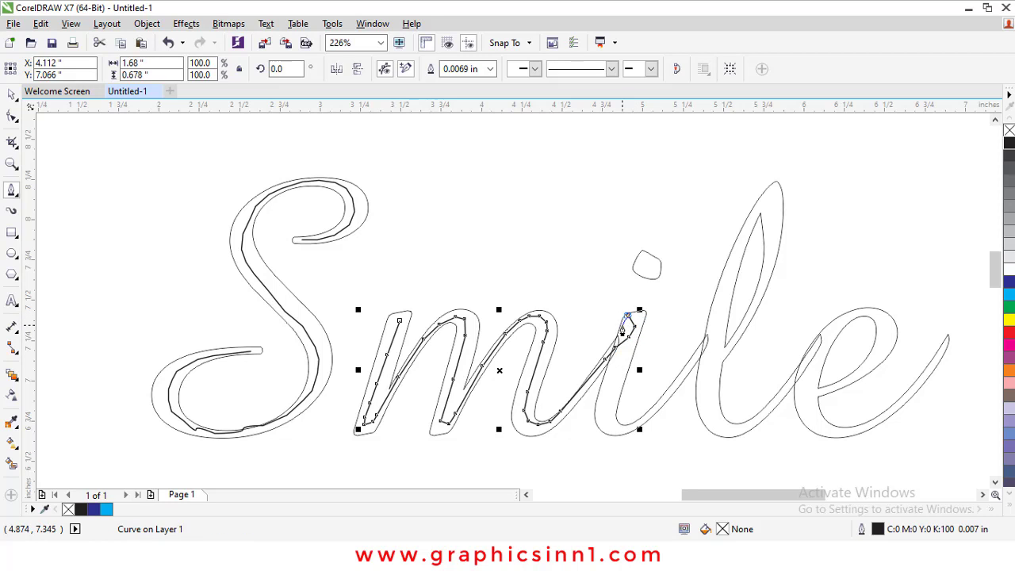
{"action": "left_click", "coordinate": [619, 325]}
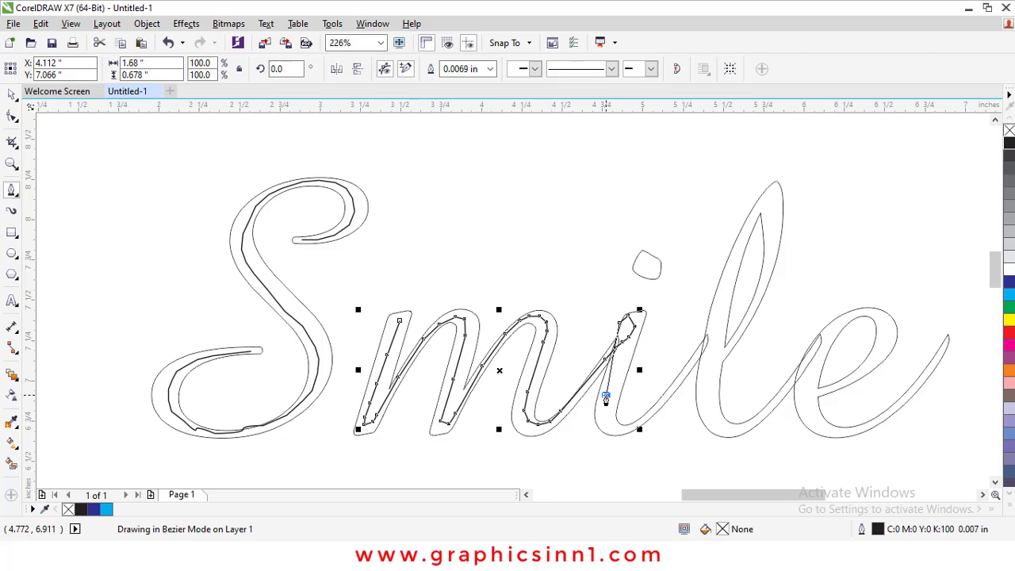
Trace the i's stem, bottom curve and exit stroke, ending the path where it meets the l.
{"action": "left_click", "coordinate": [606, 395]}
{"action": "left_click", "coordinate": [612, 423]}
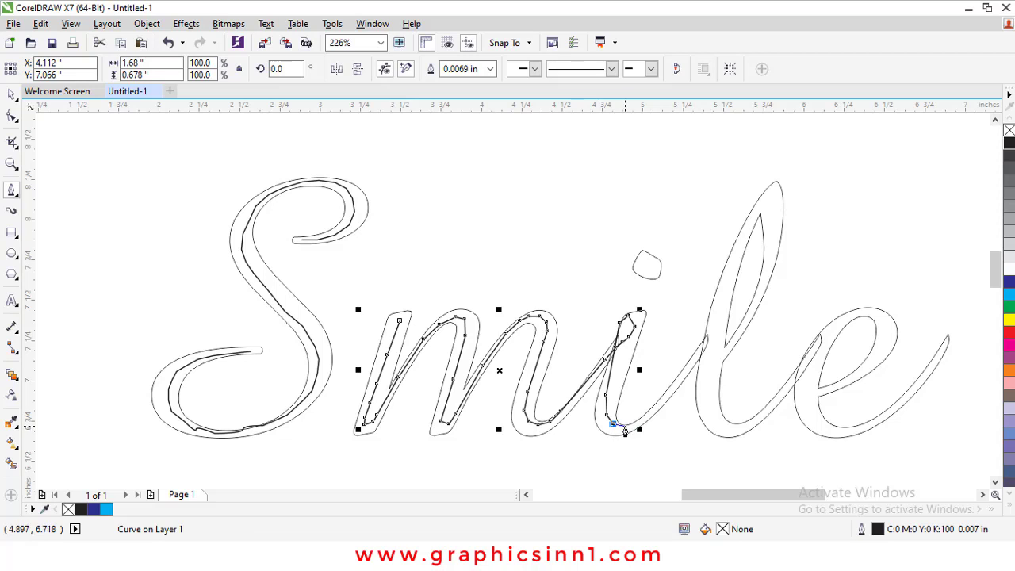
{"action": "left_click", "coordinate": [636, 421]}
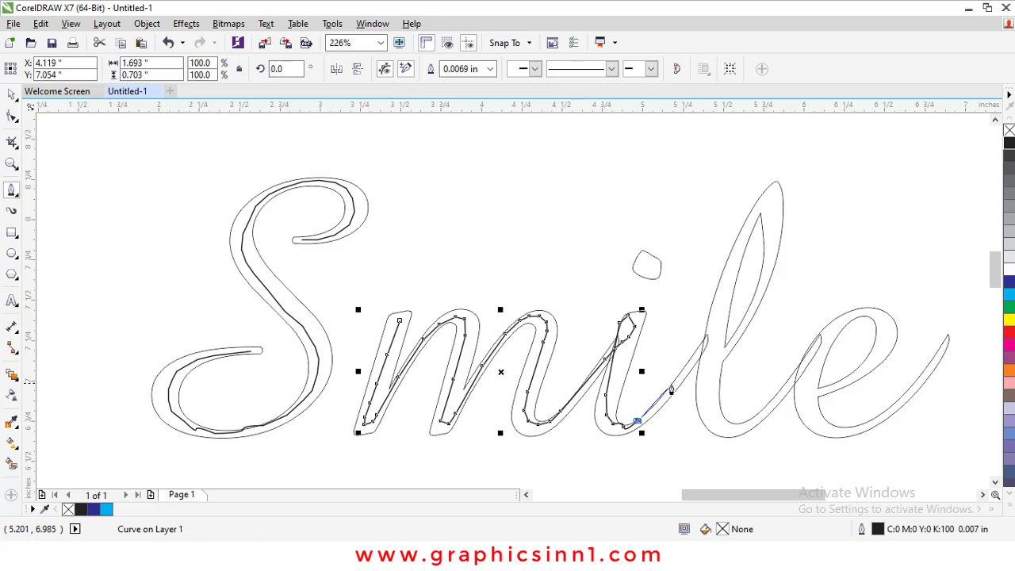
{"action": "left_click", "coordinate": [659, 405]}
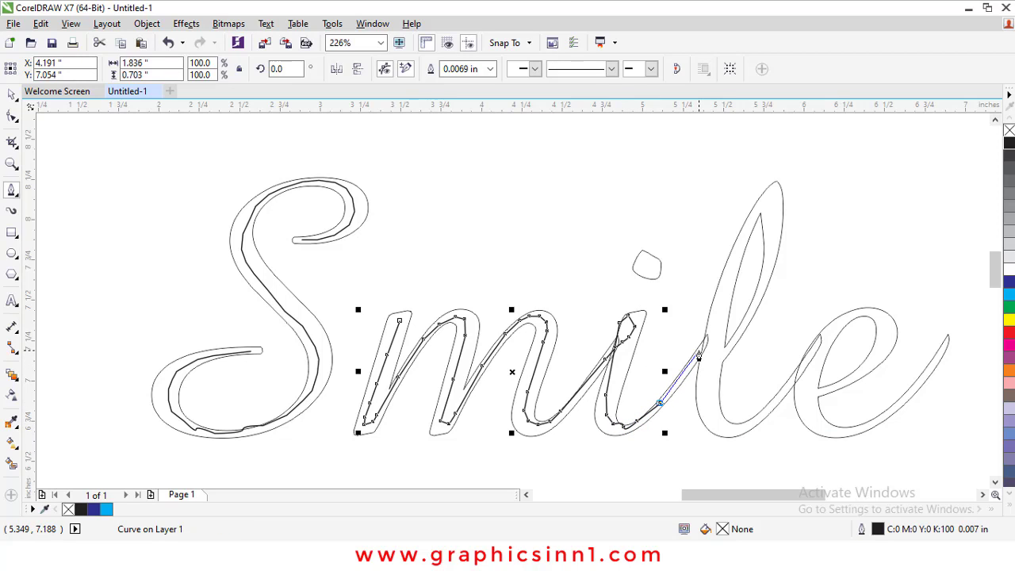
{"action": "left_click", "coordinate": [698, 350]}
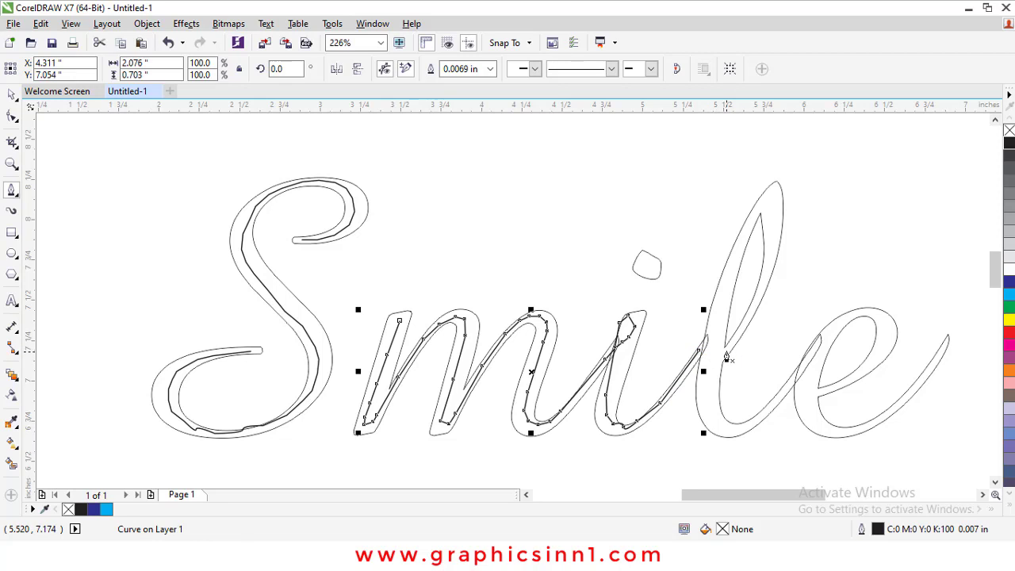
Start a separate Pen path at the base of the l's loop and trace its right side up to the top.
{"action": "left_click", "coordinate": [726, 352]}
{"action": "left_click", "coordinate": [750, 318]}
{"action": "left_click", "coordinate": [763, 291]}
{"action": "left_click", "coordinate": [770, 250]}
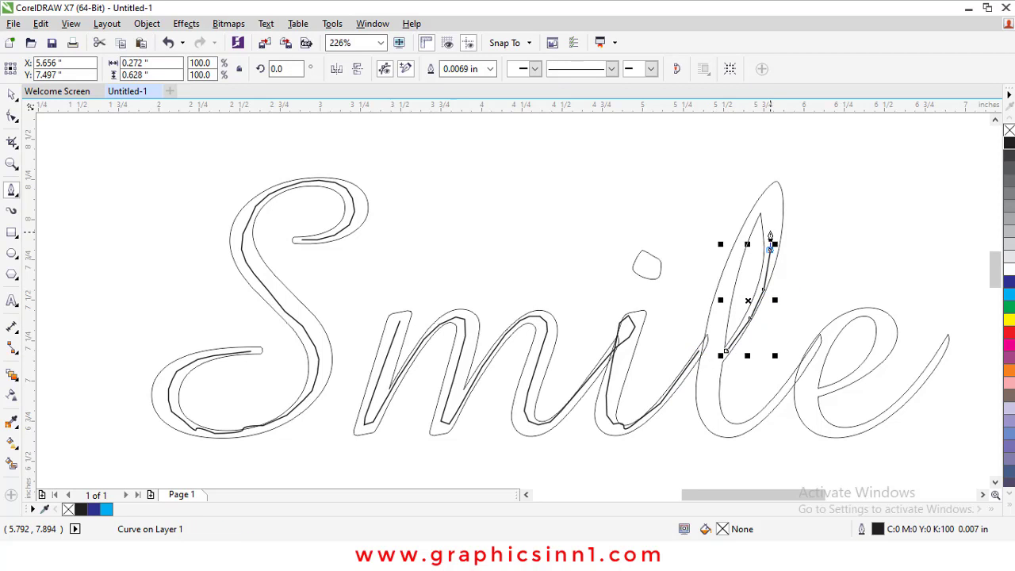
{"action": "left_click", "coordinate": [767, 207]}
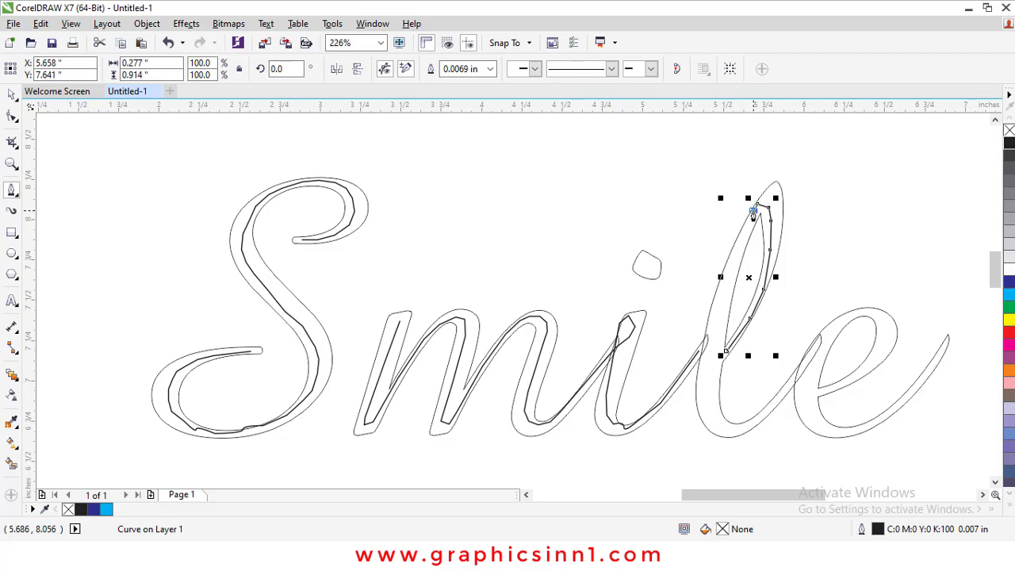
Continue the l centreline down the left side of the loop and the stem to the bottom curve.
{"action": "left_click", "coordinate": [730, 262]}
{"action": "left_click", "coordinate": [716, 324]}
{"action": "left_click", "coordinate": [709, 366]}
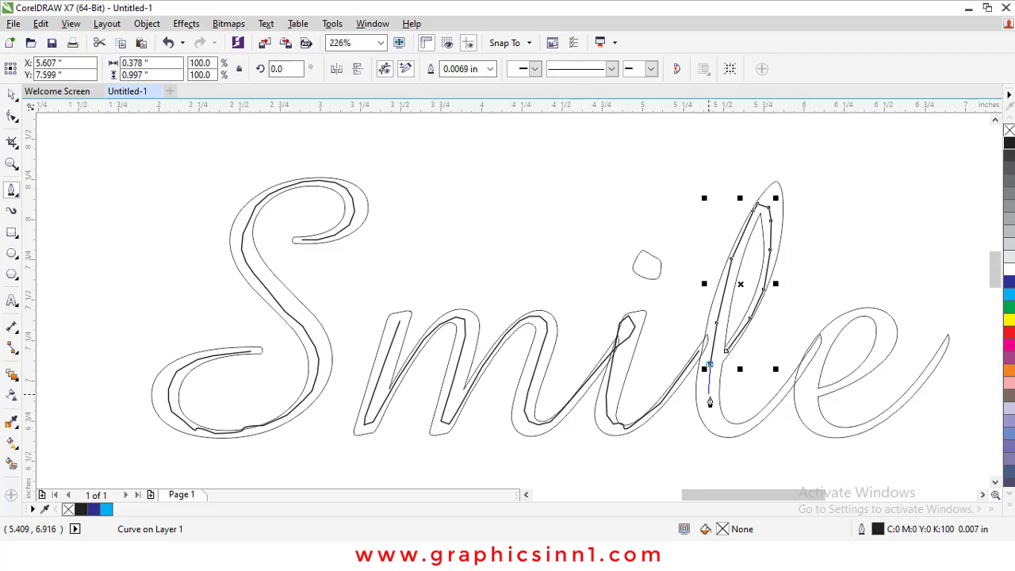
{"action": "left_click", "coordinate": [709, 396]}
{"action": "left_click", "coordinate": [718, 418]}
Trace the l's bottom curve and exit stroke, ending the path inside the connection with the e.
{"action": "left_click", "coordinate": [739, 428]}
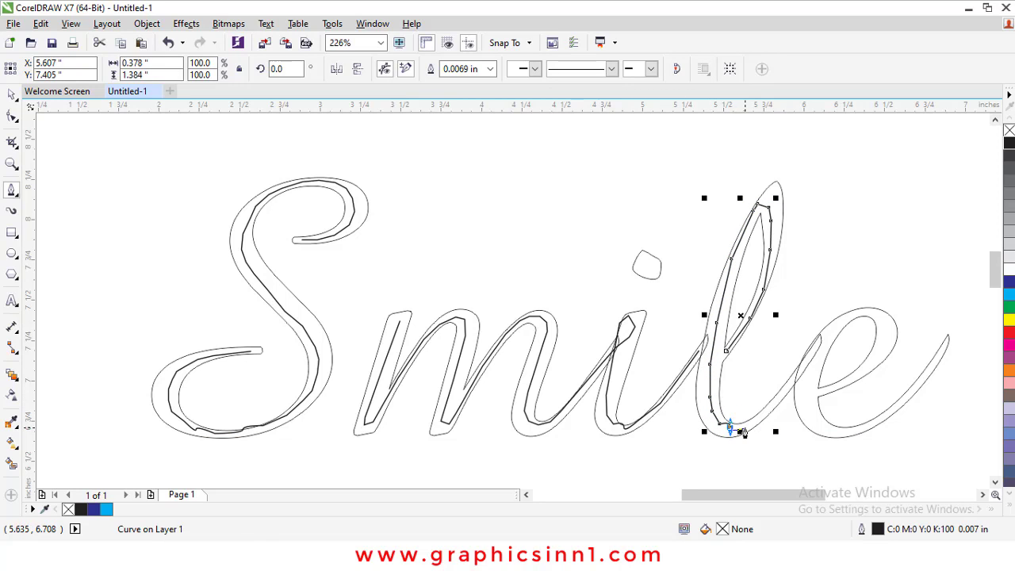
{"action": "left_click", "coordinate": [763, 414]}
{"action": "left_click", "coordinate": [777, 398]}
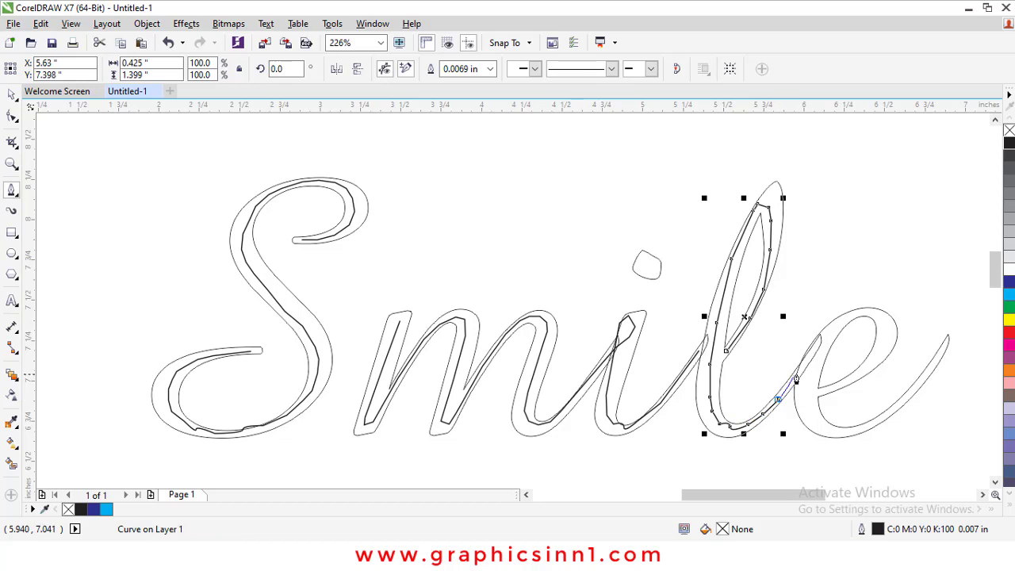
{"action": "left_click", "coordinate": [799, 370]}
Start a separate Pen path at the e's crossbar and trace it up the lower-right side of the loop.
{"action": "scroll", "coordinate": [813, 391], "scroll_direction": "up", "scroll_amount": 3}
{"action": "left_click", "coordinate": [812, 391]}
{"action": "left_click", "coordinate": [841, 383]}
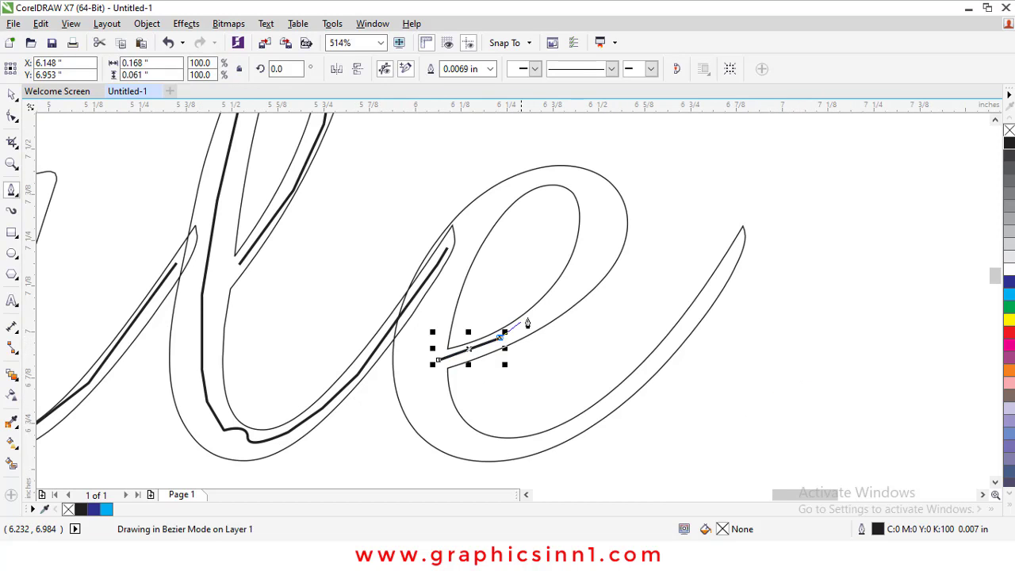
{"action": "left_click", "coordinate": [540, 315]}
{"action": "left_click", "coordinate": [559, 292]}
{"action": "left_click", "coordinate": [578, 259]}
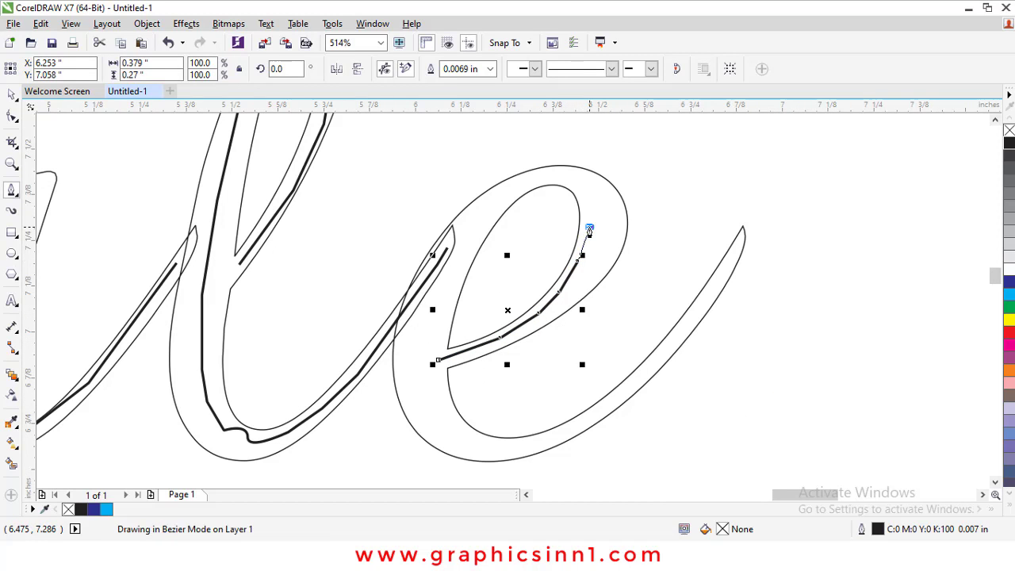
Carry the e centreline over the top of the loop and down its upper-left side.
{"action": "left_click", "coordinate": [591, 226]}
{"action": "left_click", "coordinate": [585, 198]}
{"action": "left_click", "coordinate": [556, 170]}
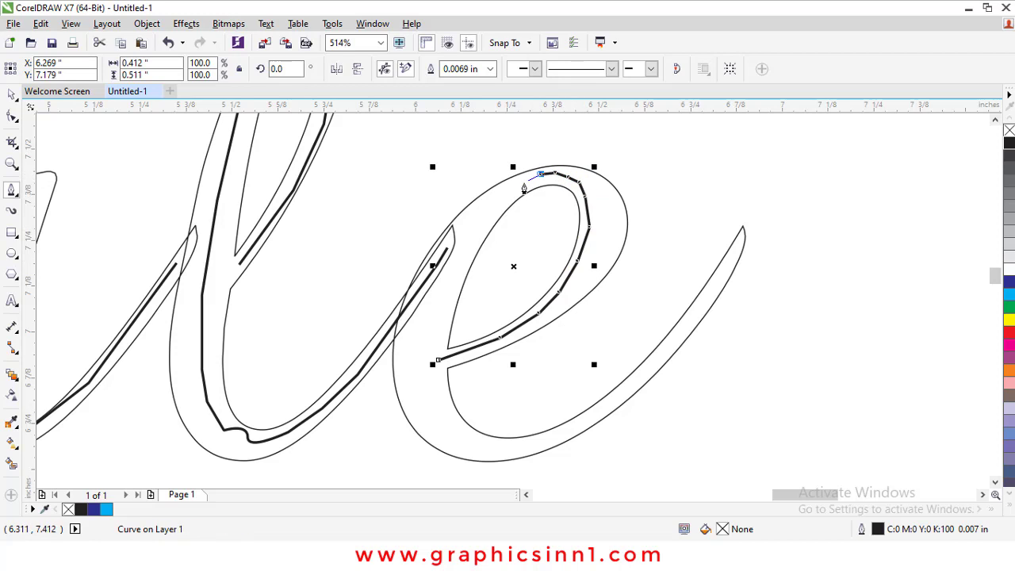
{"action": "left_click", "coordinate": [520, 183]}
{"action": "left_click", "coordinate": [473, 232]}
{"action": "left_click", "coordinate": [450, 268]}
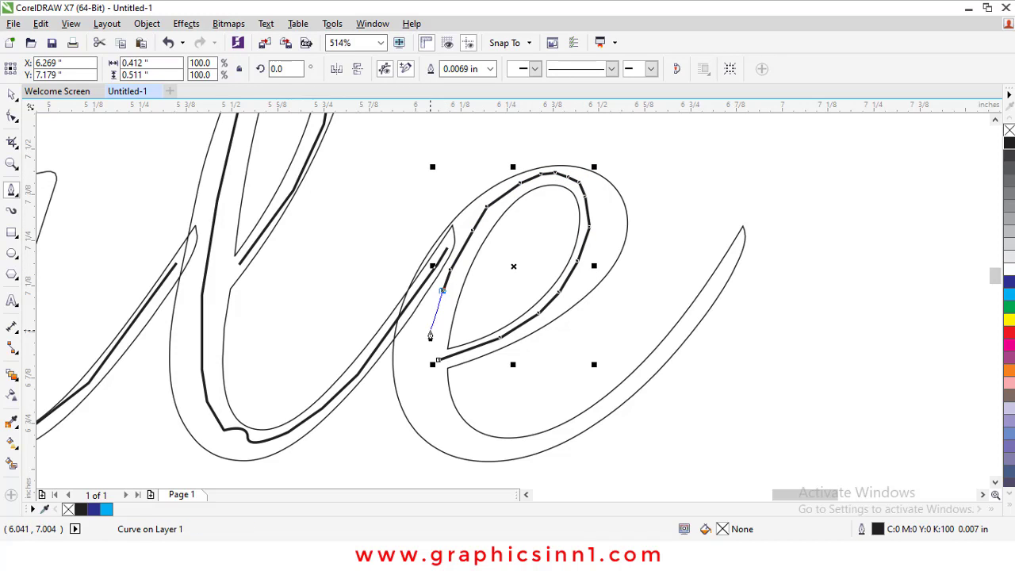
Continue the e centreline down the left side of the bowl into the start of the bottom curve.
{"action": "left_click", "coordinate": [432, 331]}
{"action": "left_click", "coordinate": [426, 389]}
{"action": "left_click", "coordinate": [428, 410]}
{"action": "left_click", "coordinate": [441, 424]}
{"action": "left_click", "coordinate": [458, 437]}
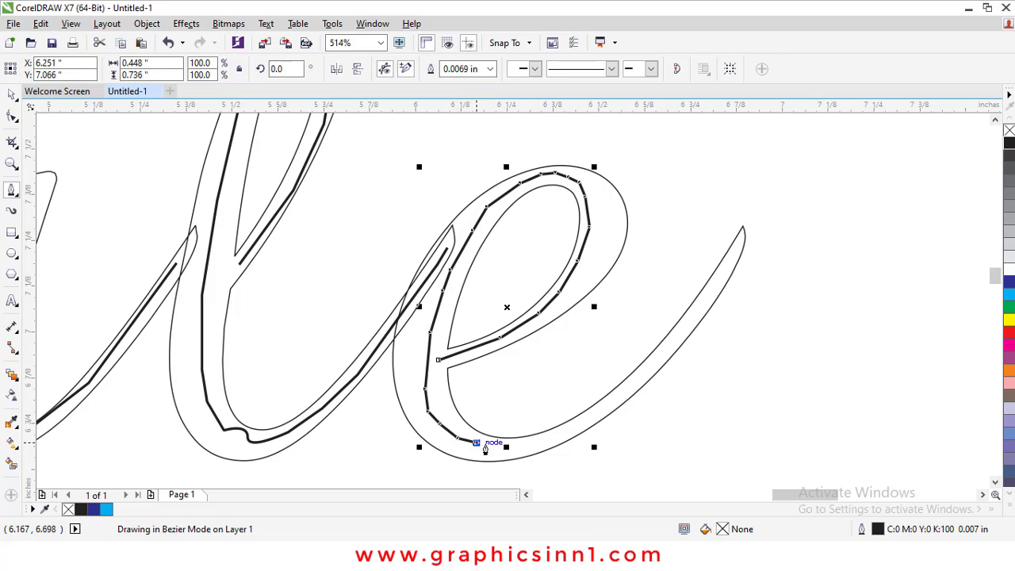
Trace the e's bottom curve and exit stroke up inside the tail, then finish the path.
{"action": "left_click", "coordinate": [476, 441]}
{"action": "left_click", "coordinate": [503, 446]}
{"action": "left_click", "coordinate": [529, 442]}
{"action": "left_click", "coordinate": [577, 431]}
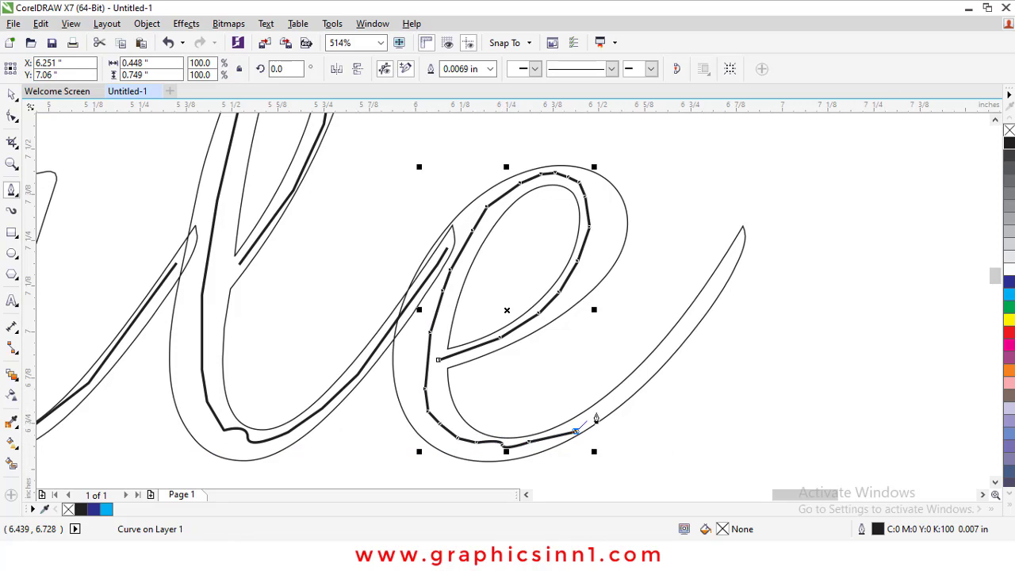
{"action": "left_click", "coordinate": [603, 408]}
{"action": "left_click", "coordinate": [702, 306]}
{"action": "key", "text": "space"}
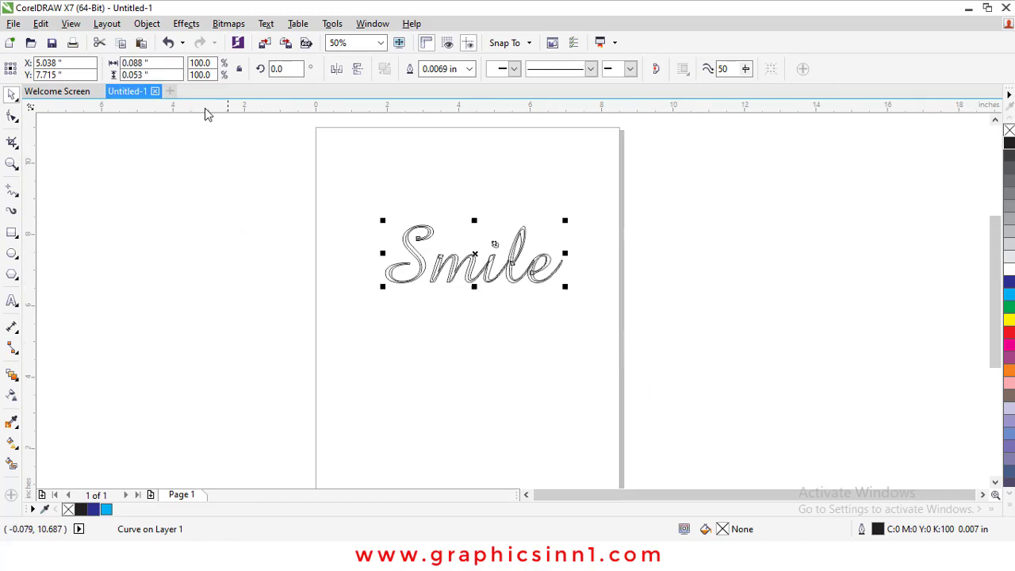
Group the traced centreline curves and move them straight up, clear of the outlined lettering.
{"action": "key", "text": "ctrl+k"}
{"action": "scroll", "coordinate": [607, 326], "scroll_direction": "up", "scroll_amount": 3}
{"action": "left_click_drag", "start_coordinate": [542, 349], "coordinate": [543, 147]}
Unlock the original Smile text and move it off the left side of the page.
{"action": "right_click", "coordinate": [442, 305]}
{"action": "left_click", "coordinate": [497, 312]}
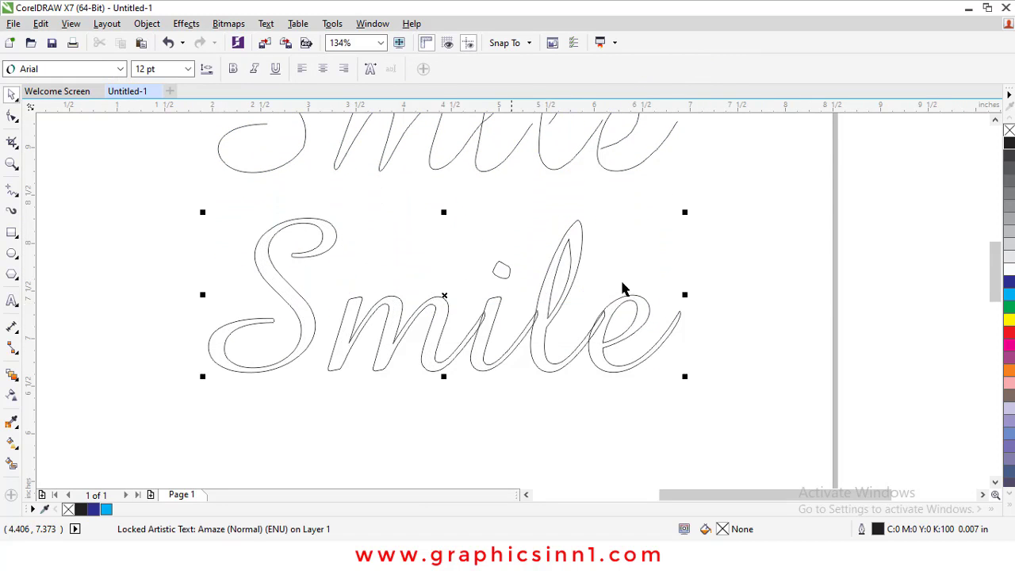
{"action": "scroll", "coordinate": [603, 336], "scroll_direction": "down", "scroll_amount": 3}
{"action": "left_click_drag", "start_coordinate": [603, 335], "coordinate": [196, 333]}
Centre the group of traced curves on the page and ungroup it.
{"action": "left_click_drag", "start_coordinate": [444, 129], "coordinate": [797, 345]}
{"action": "key", "text": "p"}
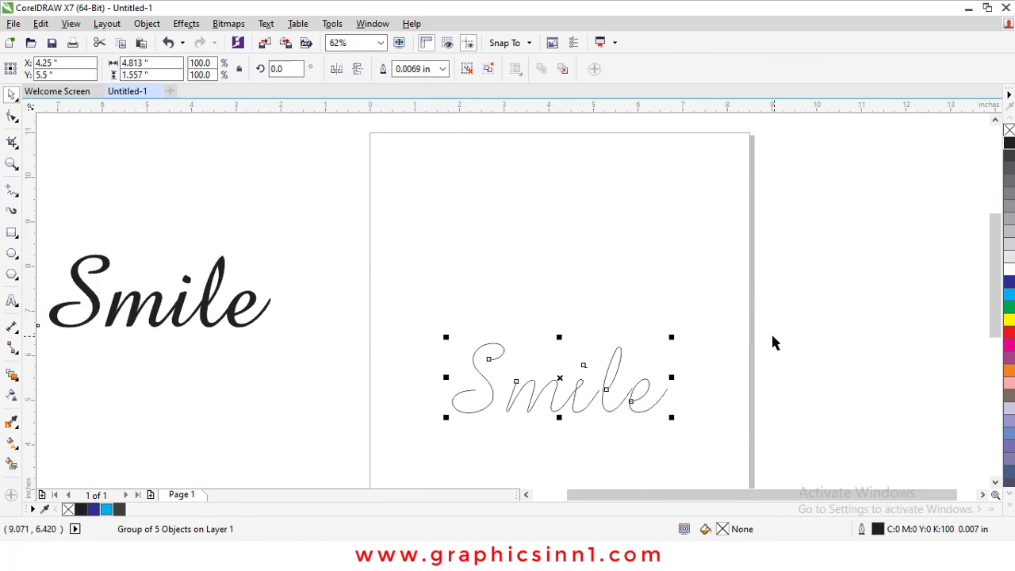
{"action": "key", "text": "shift+F2"}
{"action": "key", "text": "ctrl+u"}
{"action": "scroll", "coordinate": [462, 294], "scroll_direction": "down", "scroll_amount": 1}
{"action": "key", "text": "F2"}
Move the S curve closer to the m and shift the i's dot stroke down toward its stem.
{"action": "left_click_drag", "start_coordinate": [143, 159], "coordinate": [737, 404]}
{"action": "left_click_drag", "start_coordinate": [173, 164], "coordinate": [895, 449]}
{"action": "left_click_drag", "start_coordinate": [341, 141], "coordinate": [56, 480]}
{"action": "left_click_drag", "start_coordinate": [279, 394], "coordinate": [333, 393]}
{"action": "left_click", "coordinate": [683, 349]}
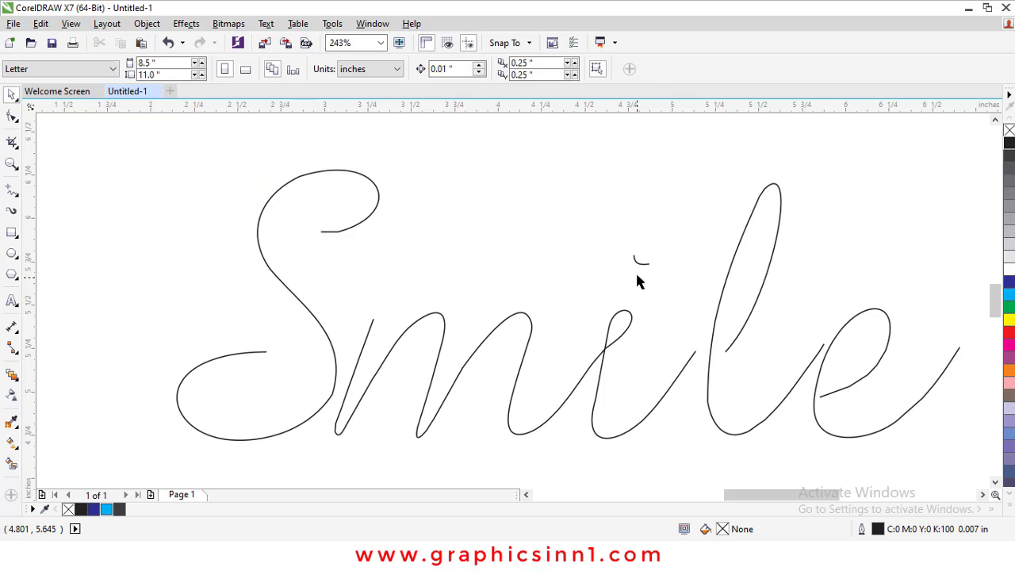
{"action": "left_click_drag", "start_coordinate": [638, 264], "coordinate": [627, 281]}
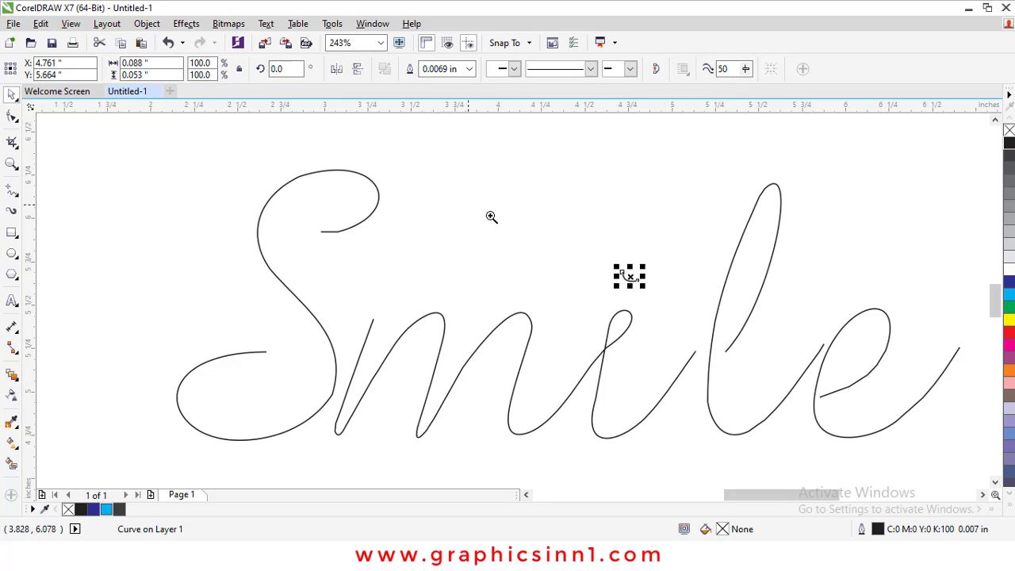
Move the l curve closer to the i and the e curve closer to the l.
{"action": "scroll", "coordinate": [902, 343], "scroll_direction": "up", "scroll_amount": 2}
{"action": "left_click_drag", "start_coordinate": [578, 357], "coordinate": [558, 353]}
{"action": "left_click_drag", "start_coordinate": [748, 421], "coordinate": [738, 420]}
Combine the m-i curve with the l curve and join the i's exit node to the l's start node.
{"action": "double_click", "coordinate": [540, 379]}
{"action": "key", "text": "space"}
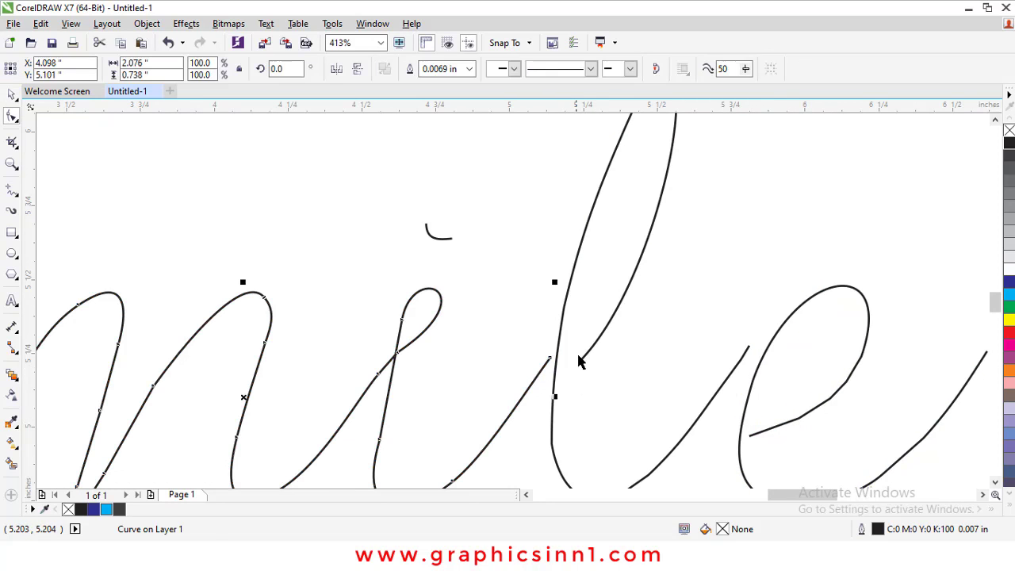
{"action": "left_click", "coordinate": [581, 358], "text": "shift"}
{"action": "left_click", "coordinate": [411, 70]}
{"action": "key", "text": "F10"}
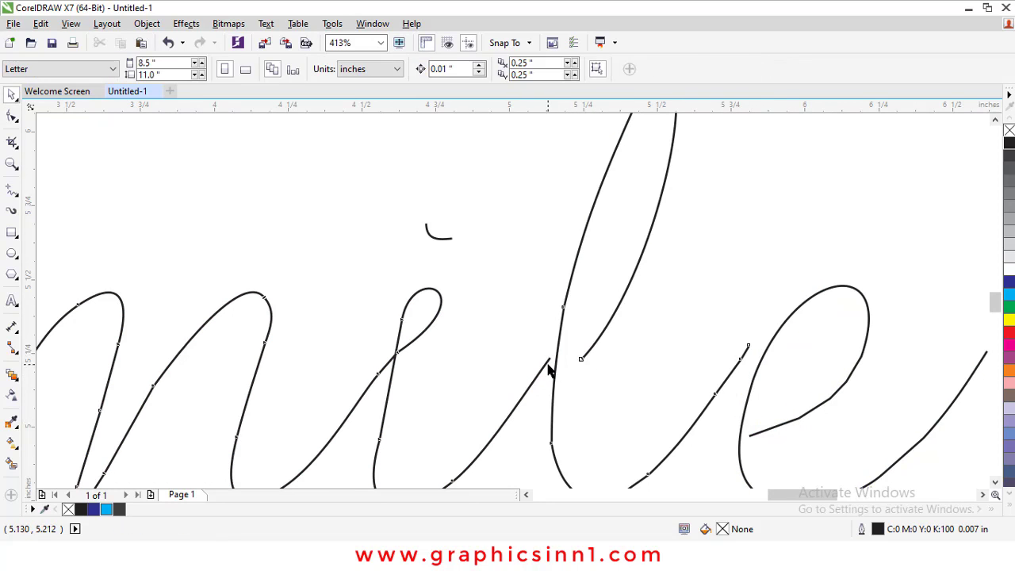
{"action": "left_click_drag", "start_coordinate": [551, 361], "coordinate": [589, 367]}
{"action": "left_click_drag", "start_coordinate": [589, 367], "coordinate": [581, 359]}
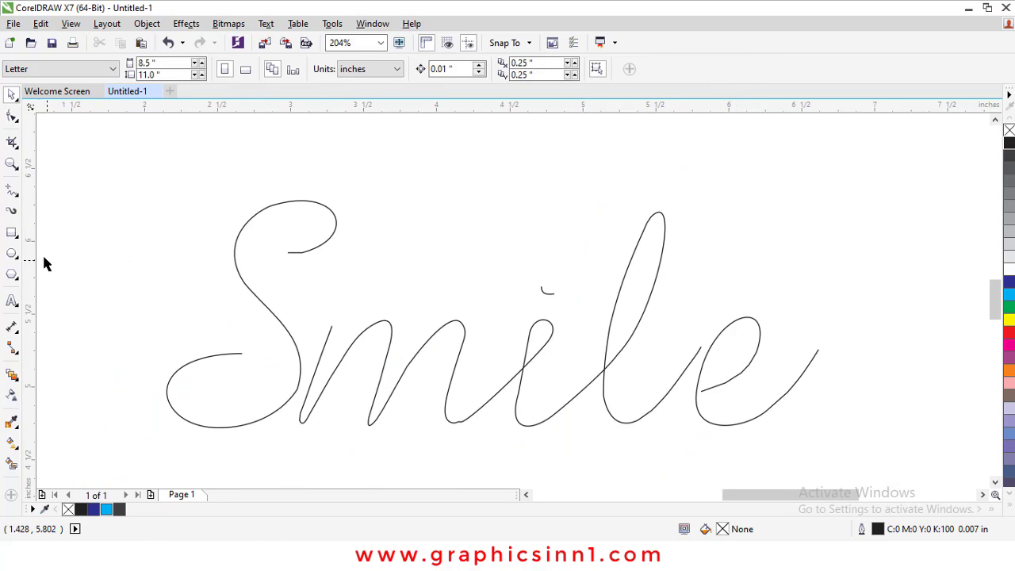
Draw a perfect circle about 0.173 inches in diameter above the S.
{"action": "left_click", "coordinate": [12, 254]}
{"action": "left_click_drag", "start_coordinate": [228, 142], "coordinate": [252, 161]}
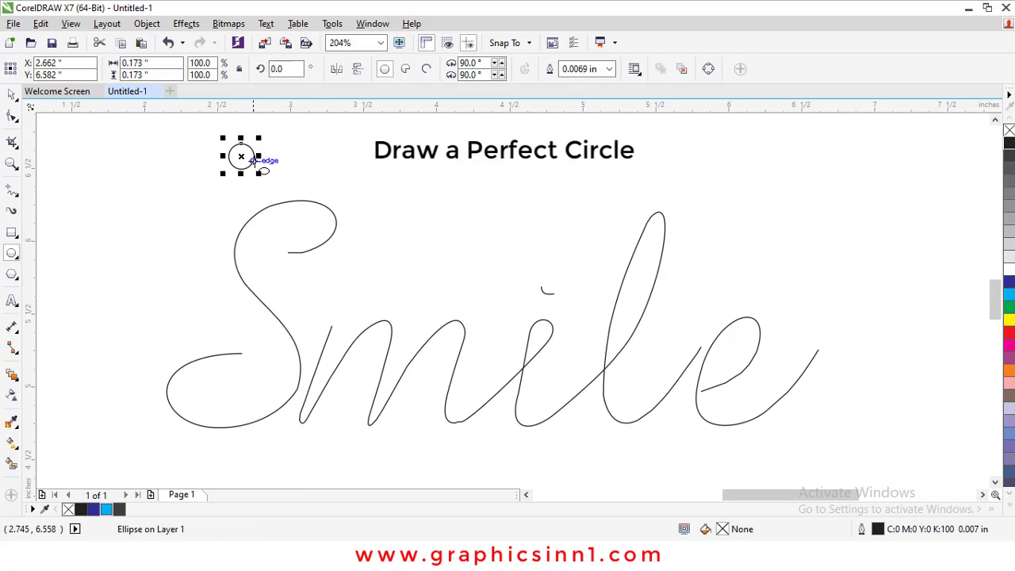
{"action": "left_click", "coordinate": [12, 94]}
{"action": "left_click", "coordinate": [111, 273]}
{"action": "left_click", "coordinate": [239, 169]}
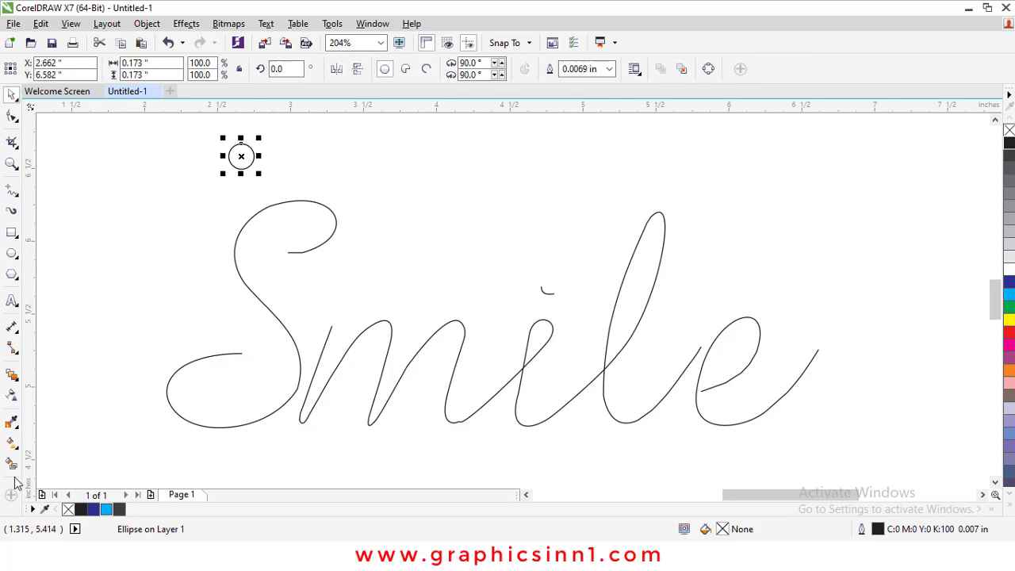
Fill the circle with a horizontal dark-blue-to-light-blue fountain fill and place a copy about 1.8 inches to its right.
{"action": "left_click", "coordinate": [12, 442]}
{"action": "left_click_drag", "start_coordinate": [226, 157], "coordinate": [253, 158]}
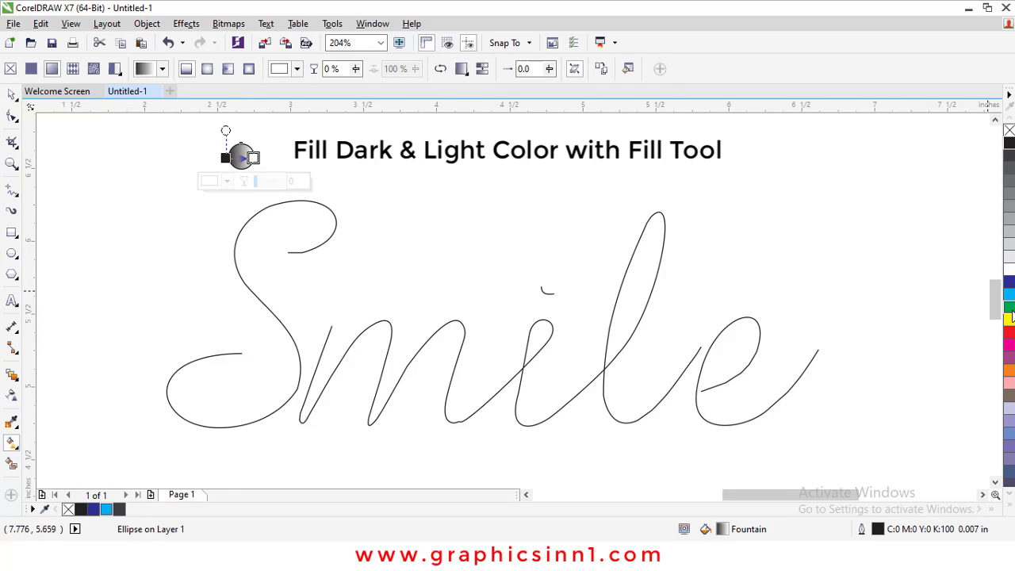
{"action": "left_click", "coordinate": [1009, 284]}
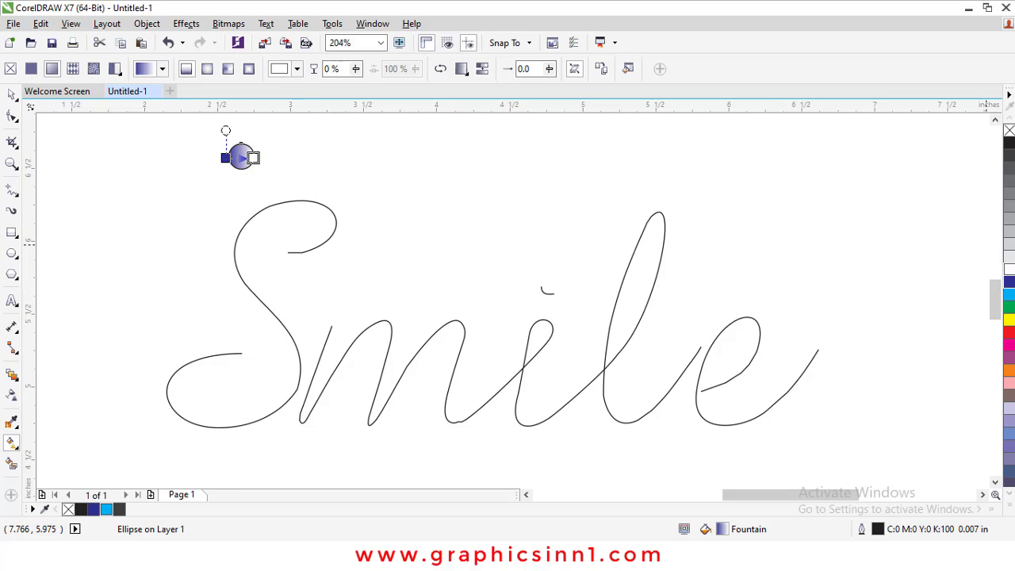
{"action": "left_click_drag", "start_coordinate": [253, 156], "coordinate": [494, 165]}
Blend the two gradient circles into a bar and set the blend to 100 steps.
{"action": "left_click", "coordinate": [10, 95]}
{"action": "left_click", "coordinate": [245, 158], "text": "shift"}
{"action": "left_click", "coordinate": [13, 377]}
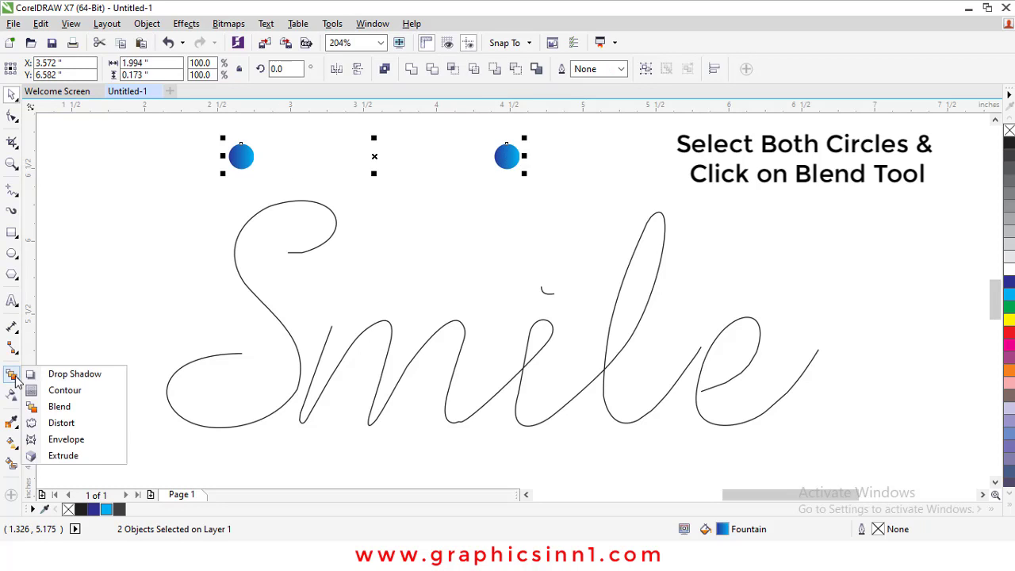
{"action": "left_click", "coordinate": [60, 407]}
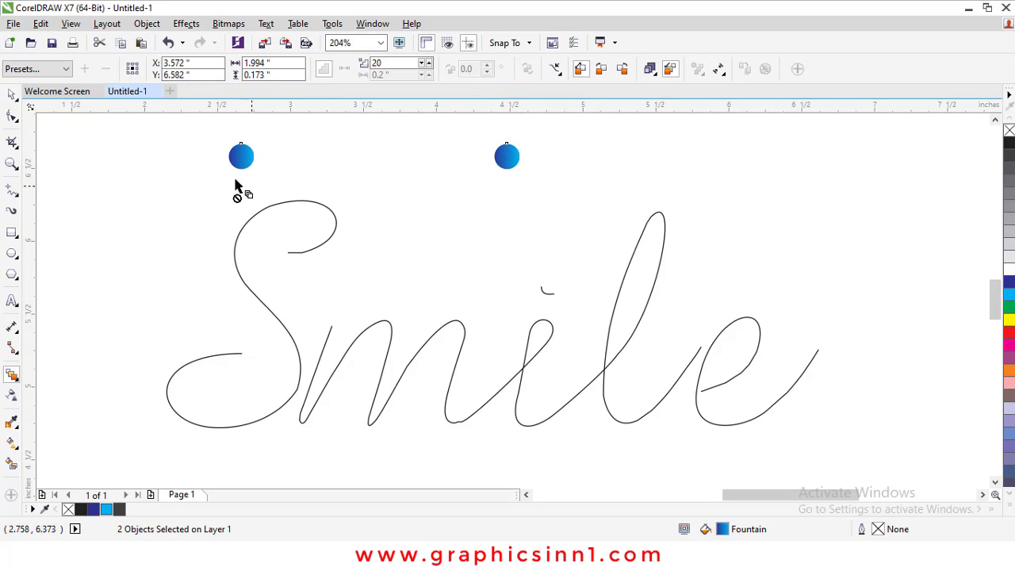
{"action": "left_click_drag", "start_coordinate": [361, 173], "coordinate": [506, 156]}
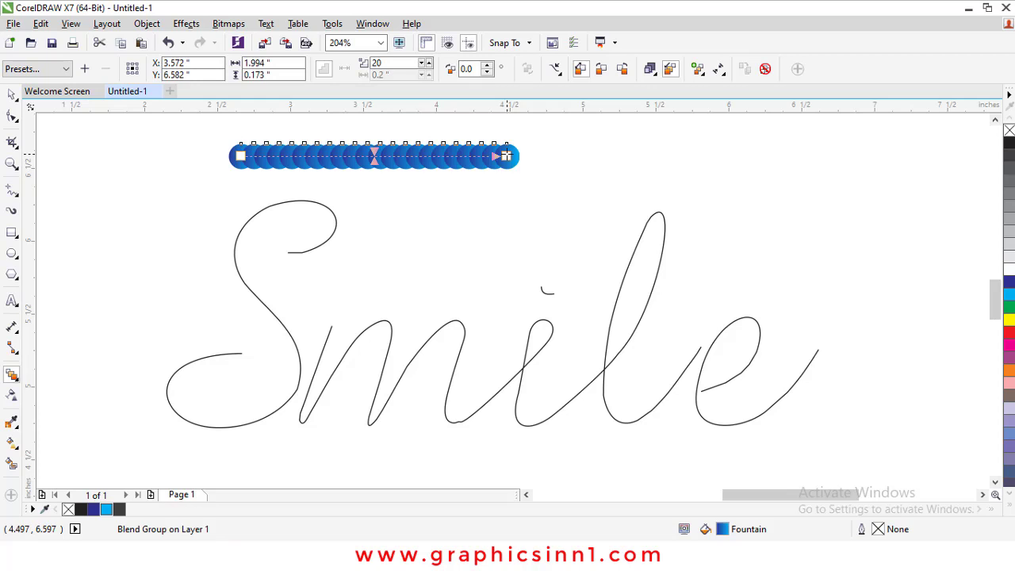
{"action": "double_click", "coordinate": [401, 62]}
{"action": "key", "text": "Return"}
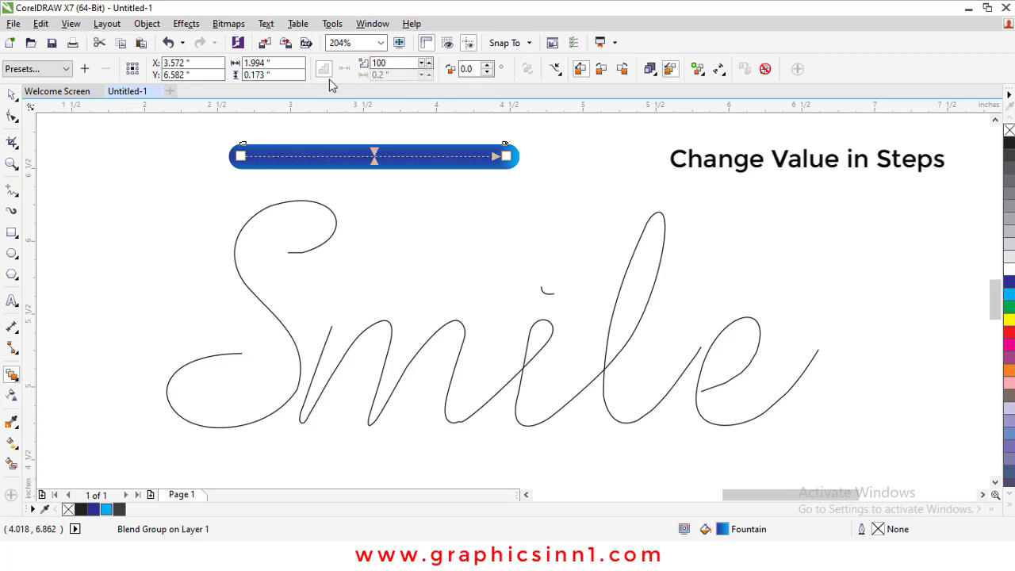
Make four copies of the blended bar, arranged in two rows to the right of the original.
{"action": "left_click", "coordinate": [8, 97]}
{"action": "left_click_drag", "start_coordinate": [545, 182], "coordinate": [117, 79]}
{"action": "key", "text": "ctrl+g"}
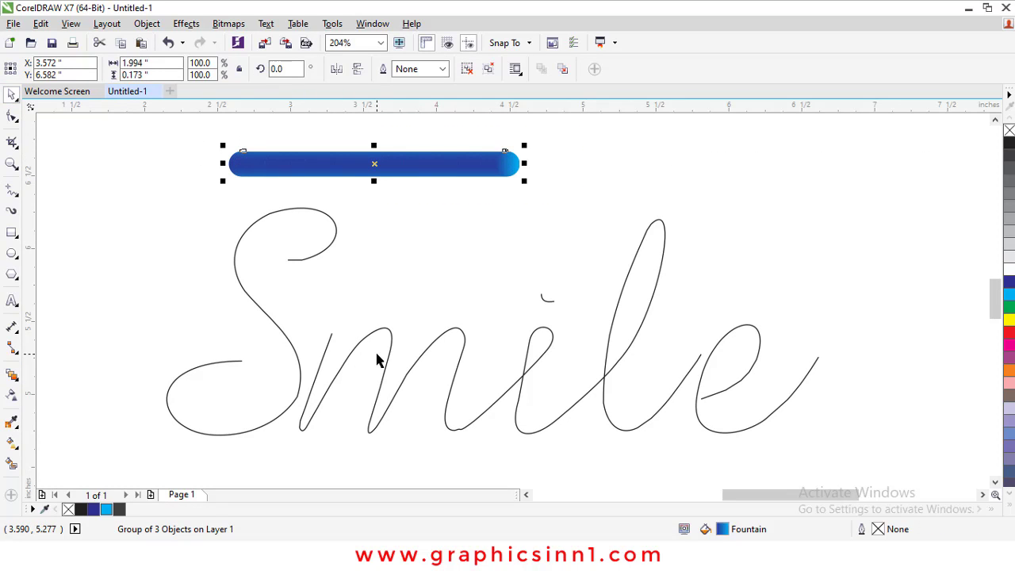
{"action": "left_click_drag", "start_coordinate": [266, 155], "coordinate": [616, 132]}
{"action": "key", "text": "ctrl+d"}
{"action": "left_click", "coordinate": [610, 169], "text": "shift"}
{"action": "left_click", "coordinate": [446, 196]}
Attach the original blend bar to the S curve as its new path and blend it along the full path.
{"action": "left_click", "coordinate": [475, 163]}
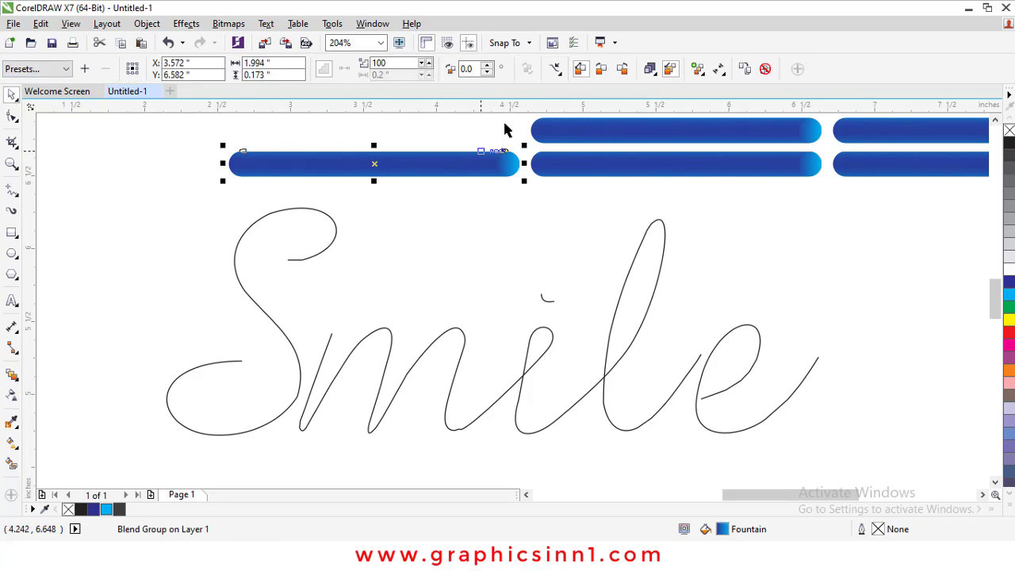
{"action": "left_click", "coordinate": [556, 70]}
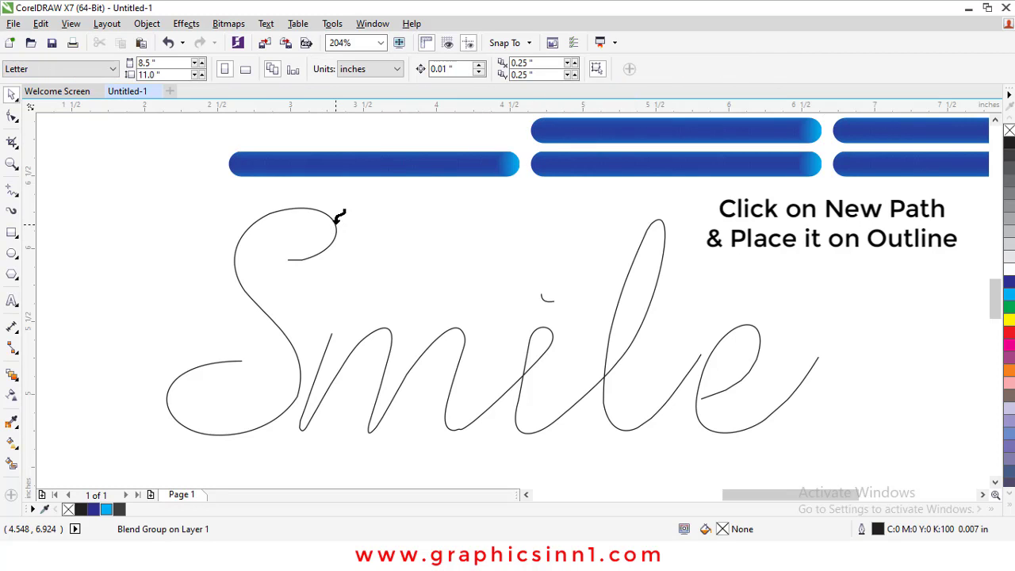
{"action": "left_click", "coordinate": [336, 219]}
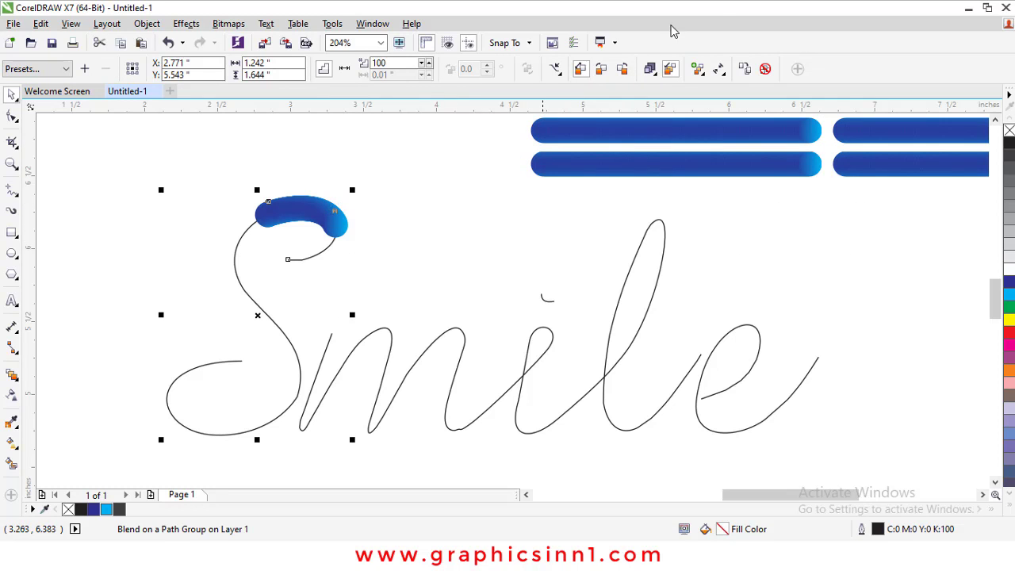
{"action": "left_click", "coordinate": [699, 74]}
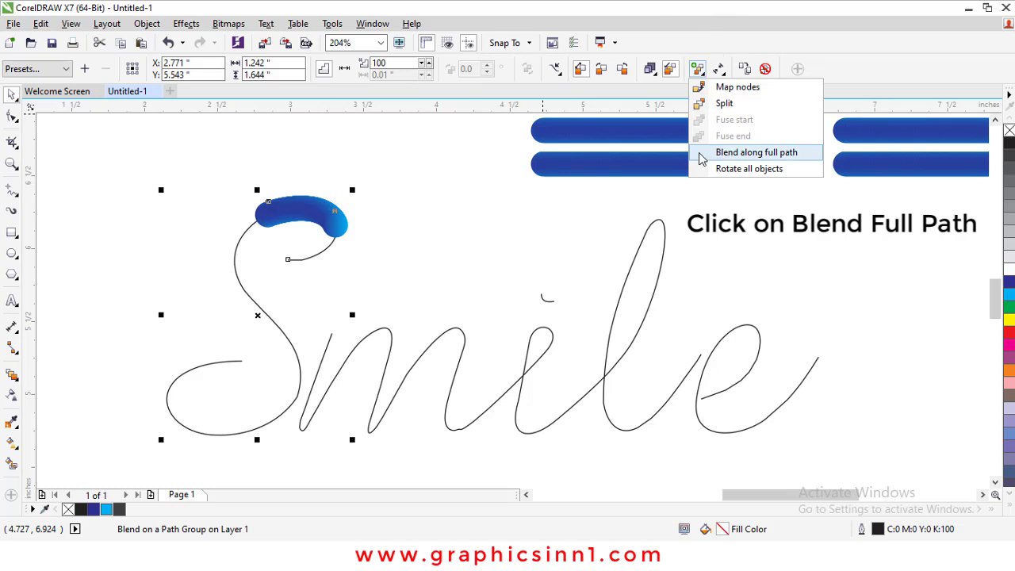
{"action": "left_click", "coordinate": [760, 154]}
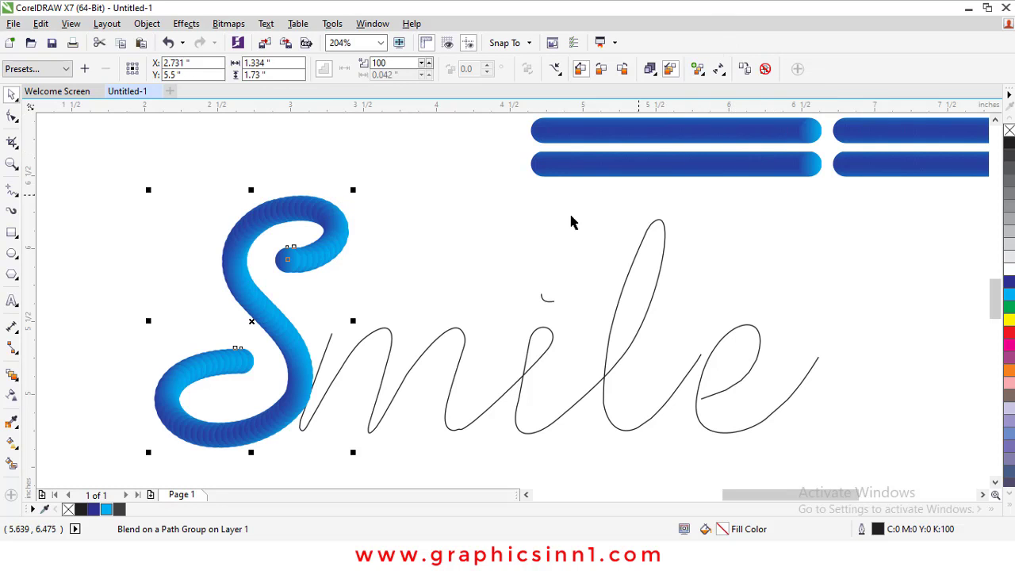
Attach a 300-step blend bar to the joined m-i-l curve and blend it along the full path.
{"action": "left_click", "coordinate": [418, 175]}
{"action": "left_click", "coordinate": [574, 168]}
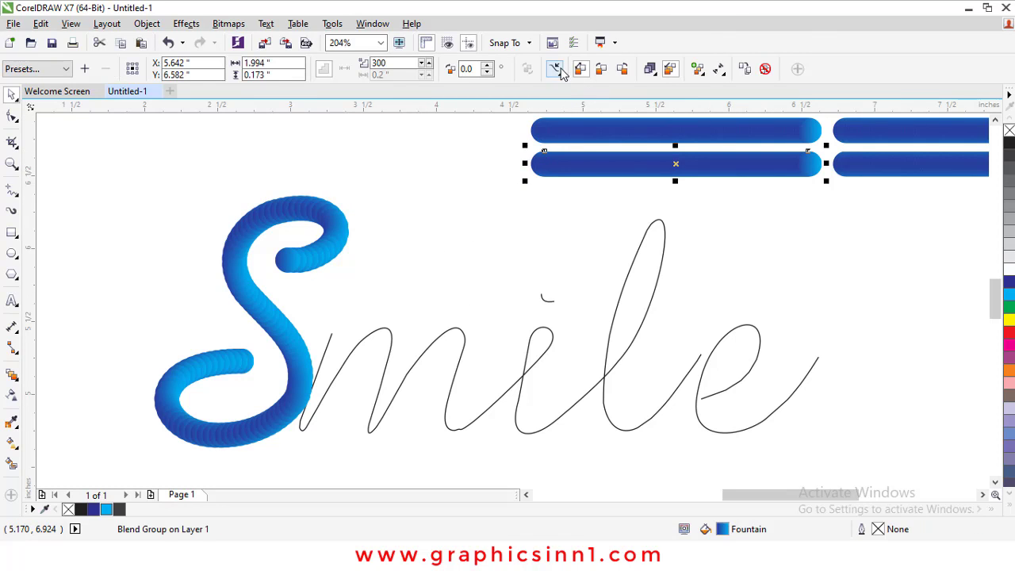
{"action": "left_click", "coordinate": [556, 68]}
{"action": "left_click", "coordinate": [579, 84]}
{"action": "left_click", "coordinate": [662, 218]}
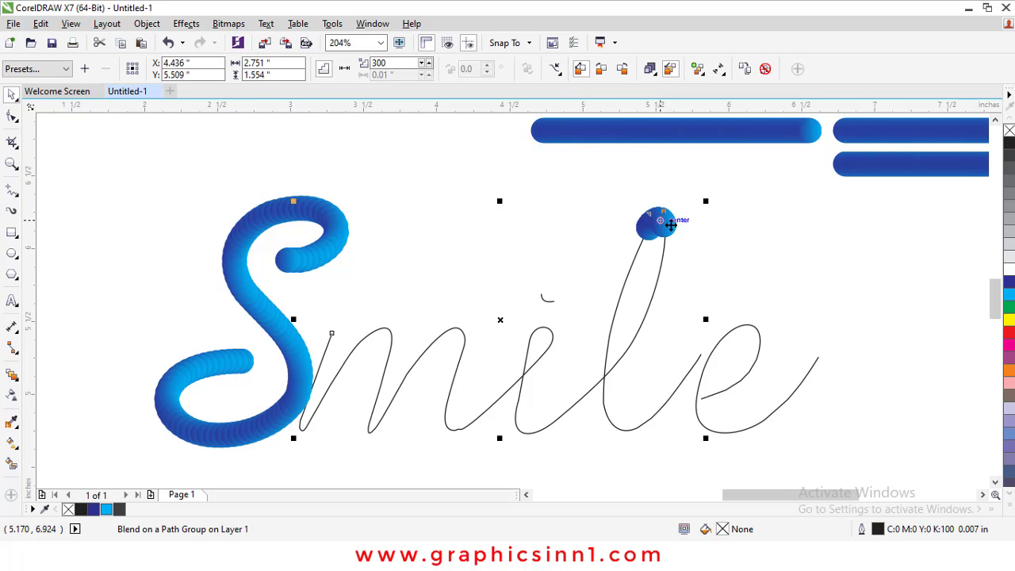
{"action": "left_click", "coordinate": [701, 70]}
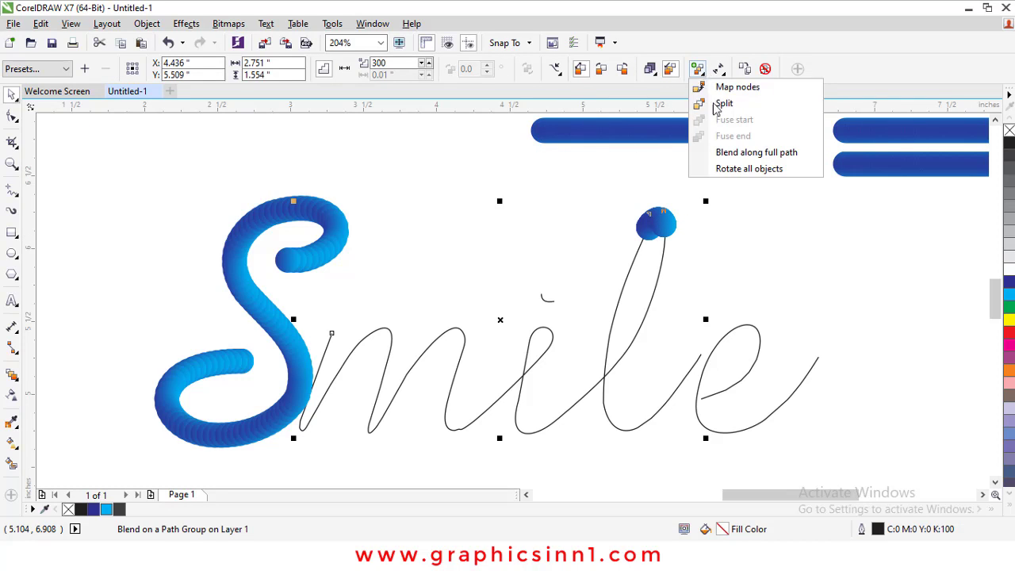
{"action": "left_click", "coordinate": [705, 152]}
{"action": "left_click", "coordinate": [395, 305]}
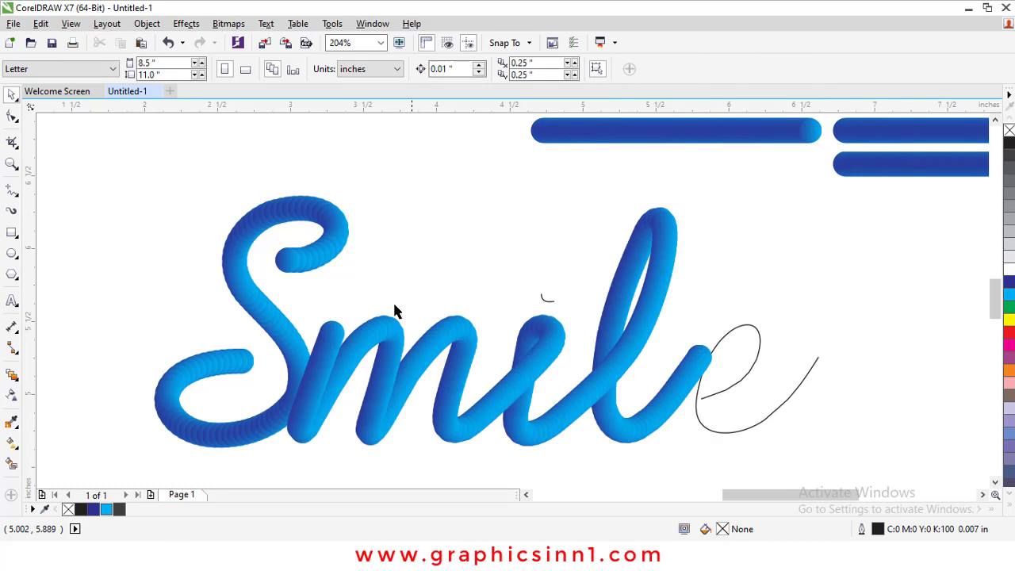
Attach another 100-step blend bar to the e curve and blend it along the full path.
{"action": "left_click", "coordinate": [773, 140]}
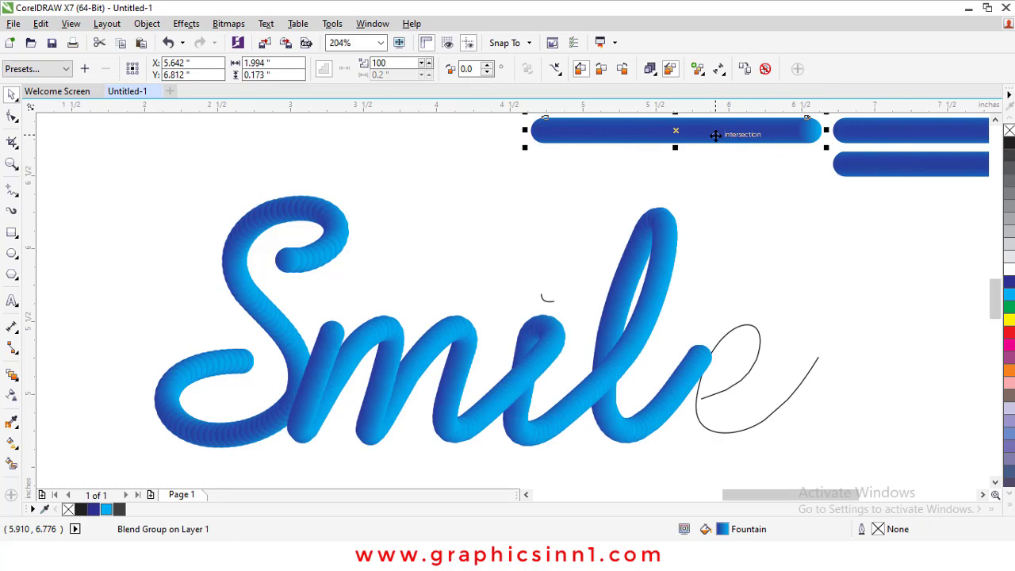
{"action": "left_click_drag", "start_coordinate": [716, 134], "coordinate": [708, 172]}
{"action": "left_click", "coordinate": [556, 69]}
{"action": "left_click", "coordinate": [577, 84]}
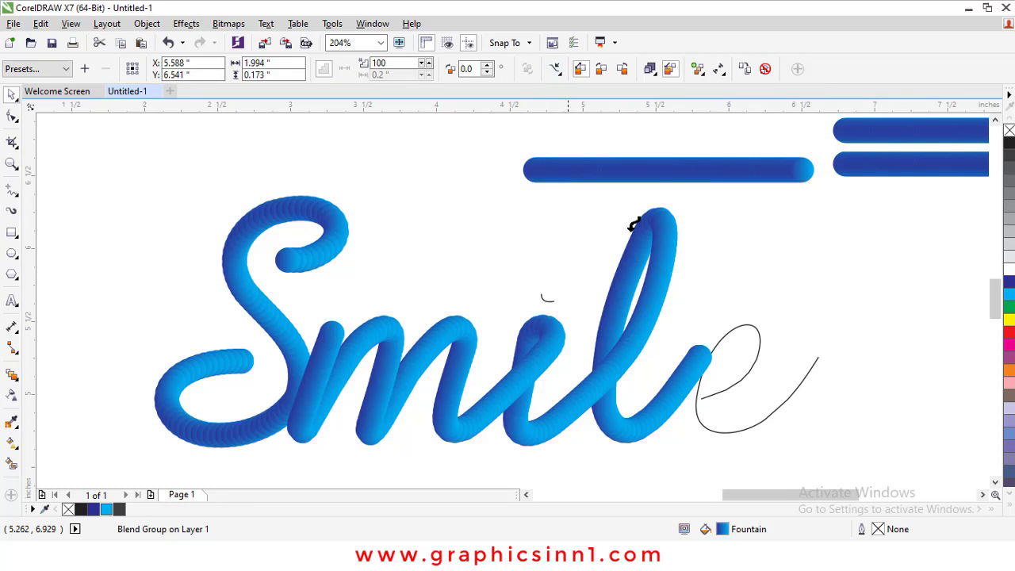
{"action": "left_click", "coordinate": [727, 387]}
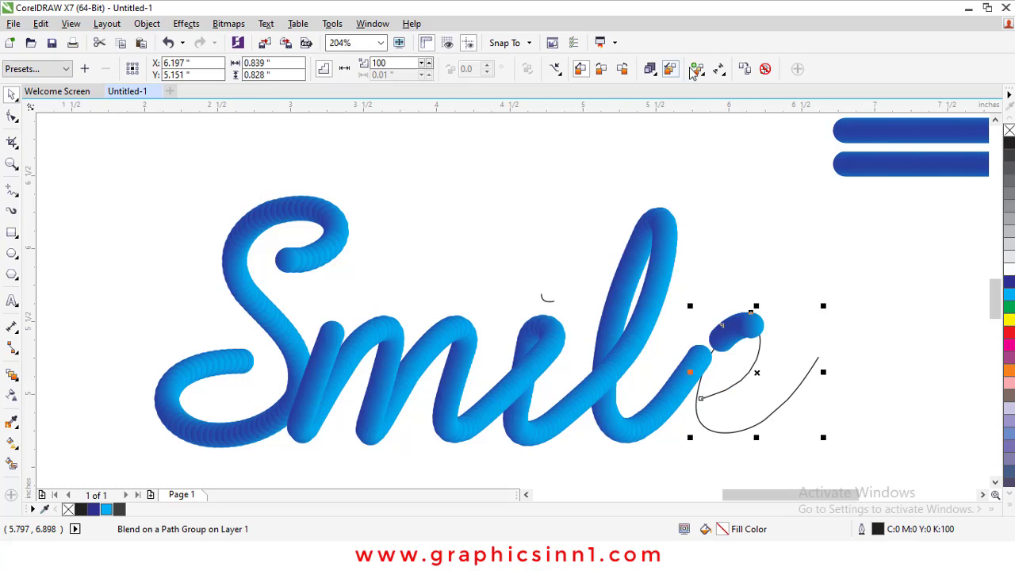
{"action": "left_click", "coordinate": [695, 70]}
{"action": "left_click", "coordinate": [745, 154]}
{"action": "left_click", "coordinate": [762, 156]}
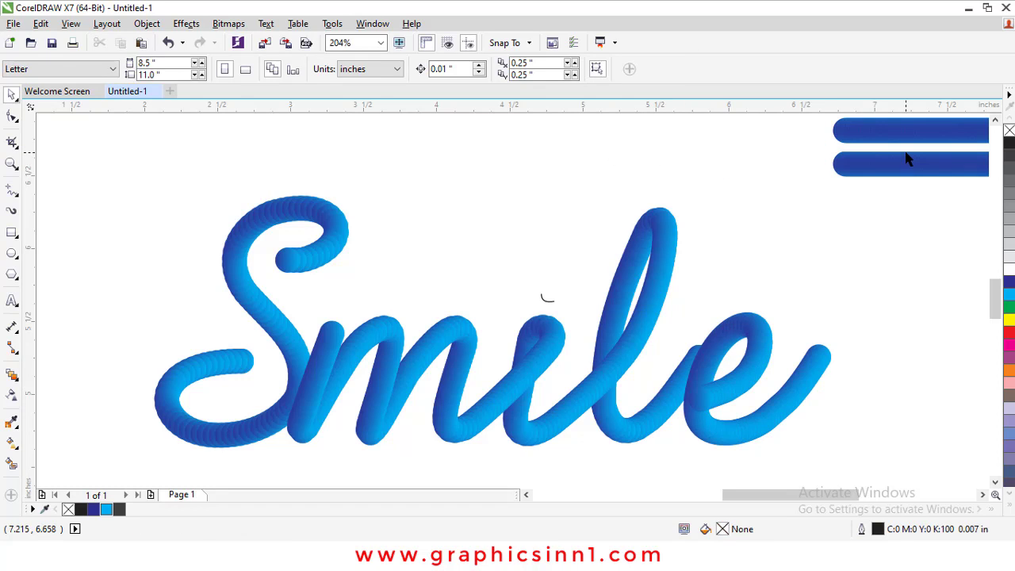
Bring over one more blend bar and attach it to the i's dot stroke as its new path.
{"action": "left_click_drag", "start_coordinate": [908, 158], "coordinate": [527, 164]}
{"action": "left_click", "coordinate": [556, 69]}
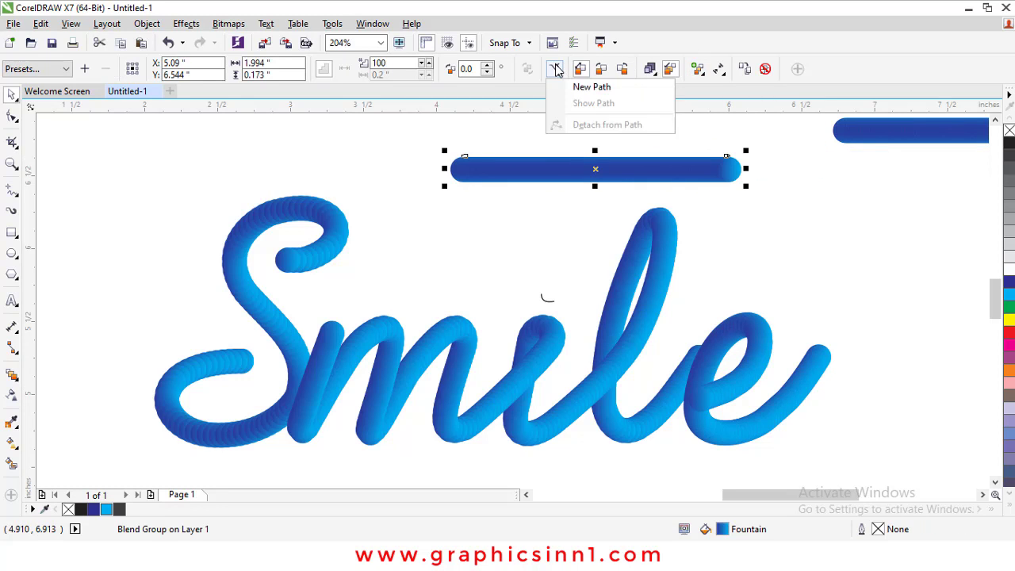
{"action": "left_click", "coordinate": [565, 85]}
{"action": "left_click", "coordinate": [546, 299]}
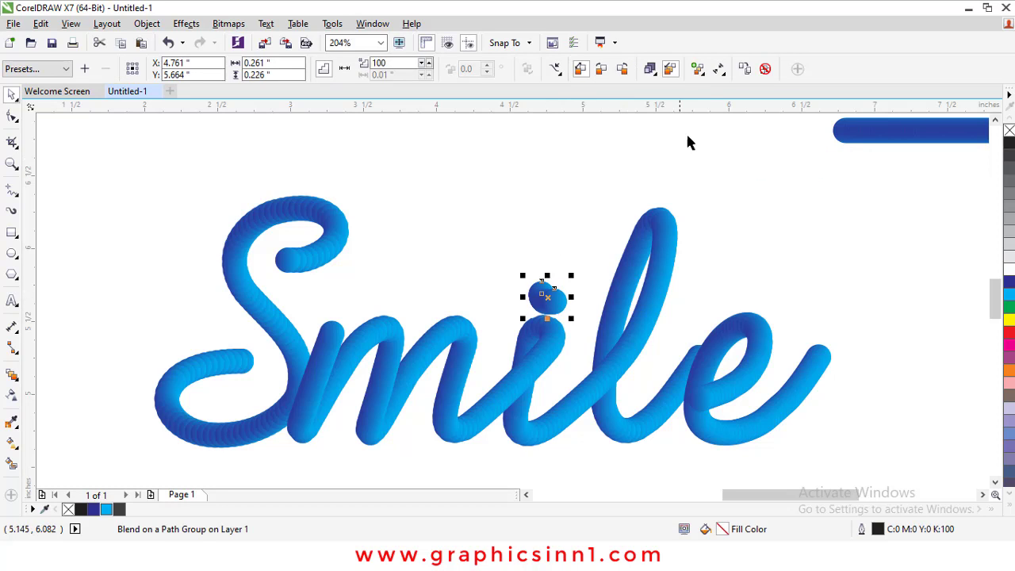
Delete the leftover blend bar and group all the blended Smile lettering.
{"action": "left_click", "coordinate": [846, 160]}
{"action": "scroll", "coordinate": [846, 160], "scroll_direction": "down", "scroll_amount": 1}
{"action": "left_click_drag", "start_coordinate": [804, 120], "coordinate": [912, 185]}
{"action": "key", "text": "Delete"}
{"action": "left_click_drag", "start_coordinate": [919, 131], "coordinate": [376, 339]}
{"action": "key", "text": "ctrl+g"}
Move the solid black Smile text back onto the page, above the blue blended lettering.
{"action": "scroll", "coordinate": [376, 339], "scroll_direction": "down", "scroll_amount": 1}
{"action": "left_click", "coordinate": [229, 231]}
{"action": "left_click_drag", "start_coordinate": [237, 235], "coordinate": [568, 236]}
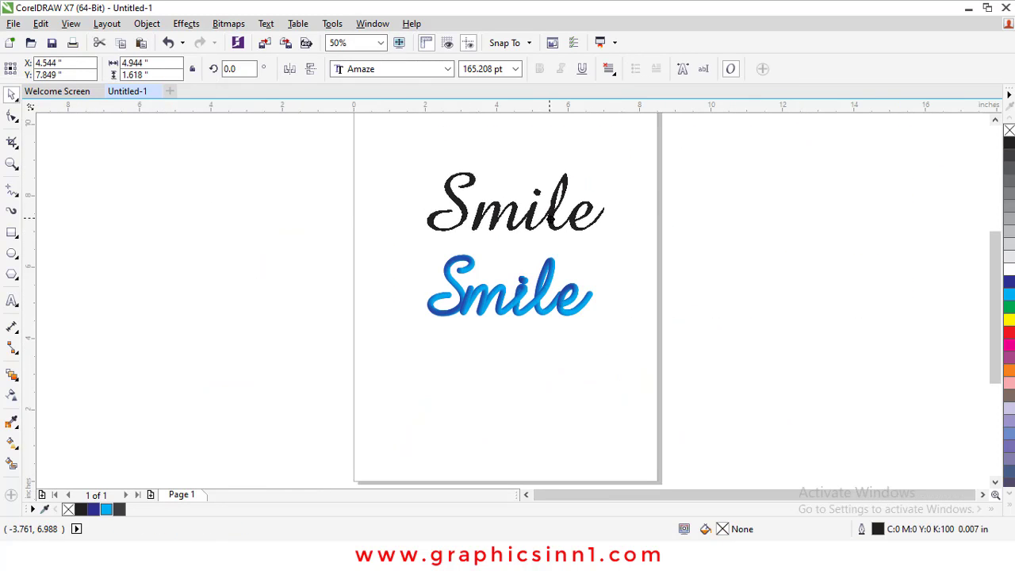
Compare the solid black Smile text with the blue blended lettering at close range.
{"action": "left_click_drag", "start_coordinate": [320, 146], "coordinate": [679, 350]}
{"action": "key", "text": "shift+F2"}
{"action": "left_click", "coordinate": [832, 315]}
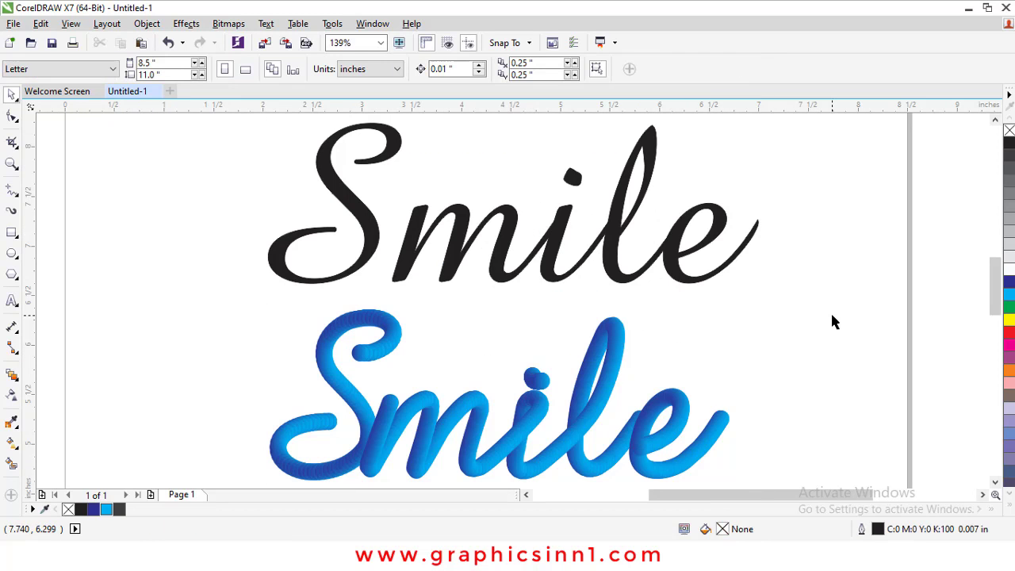
{"action": "left_click_drag", "start_coordinate": [290, 140], "coordinate": [804, 476]}
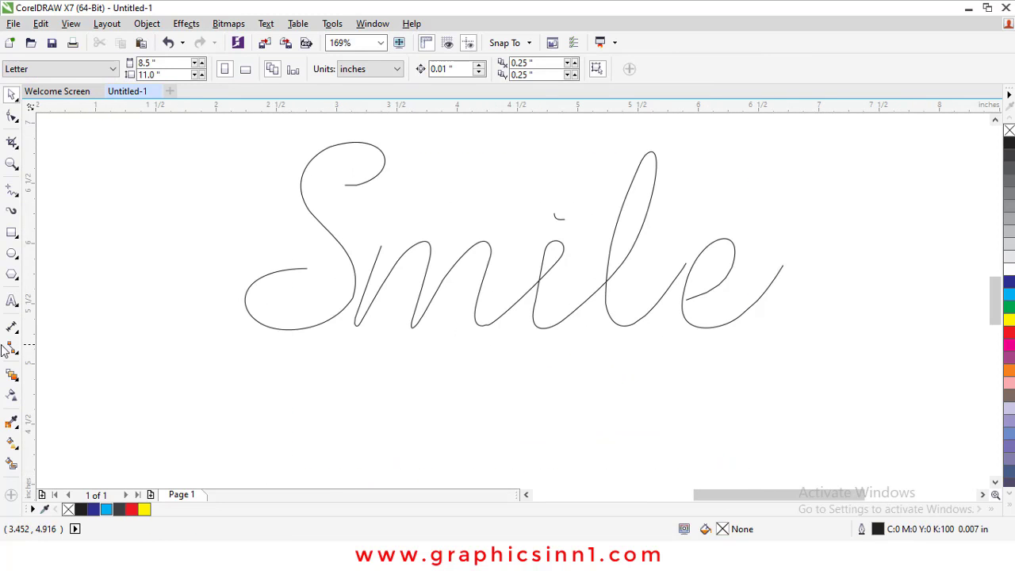
Create two circles about 0.235 inches wide, side by side below the Smile paths, with a cyan-to-dark-blue linear fountain fill and no outline.
{"action": "left_click", "coordinate": [12, 253]}
{"action": "mouse_move", "coordinate": [310, 392]}
{"action": "left_mouse_down"}
{"action": "mouse_move", "coordinate": [334, 414]}
{"action": "mouse_move", "coordinate": [295, 395]}
{"action": "mouse_move", "coordinate": [507, 399]}
{"action": "left_mouse_up"}
{"action": "left_click", "coordinate": [13, 442]}
{"action": "key", "text": "space"}
{"action": "right_click", "coordinate": [507, 399]}
{"action": "left_click", "coordinate": [310, 393], "text": "shift"}
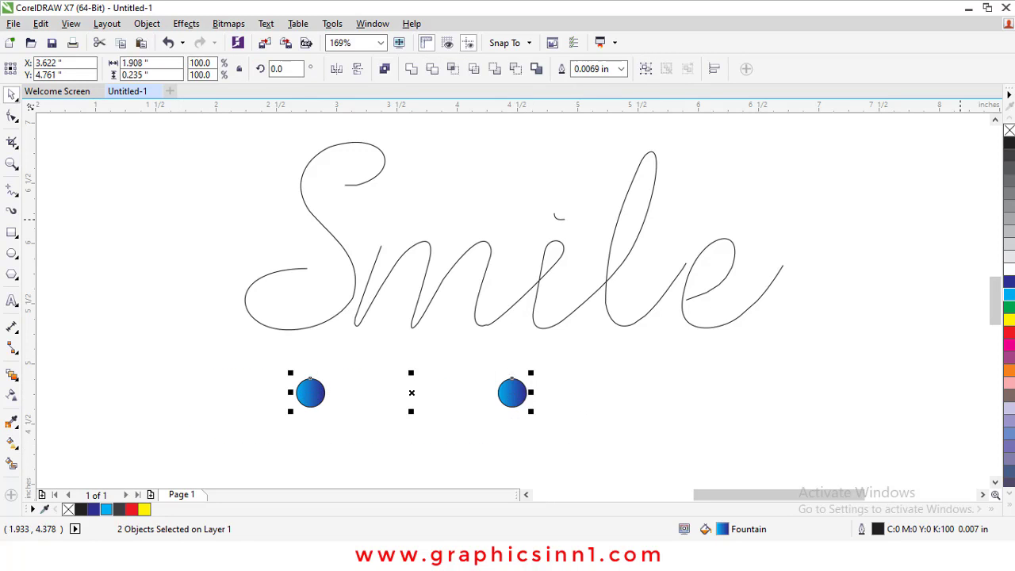
{"action": "right_click", "coordinate": [1008, 131]}
{"action": "left_click", "coordinate": [12, 445]}
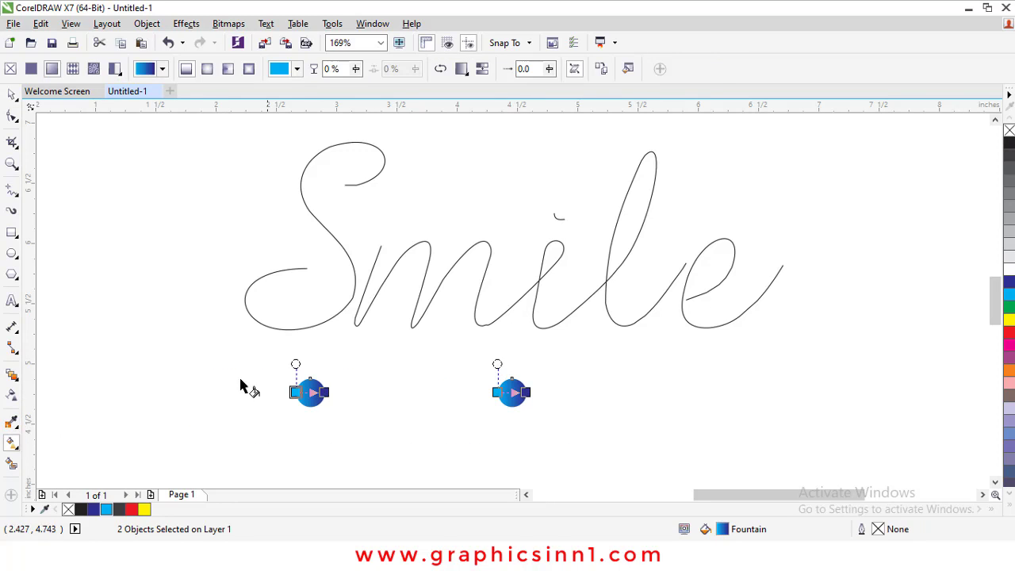
Blend the two gradient circles with 350 steps and a counterclockwise colour progression to form a rainbow bar.
{"action": "left_click", "coordinate": [12, 376]}
{"action": "left_click_drag", "start_coordinate": [498, 394], "coordinate": [511, 394]}
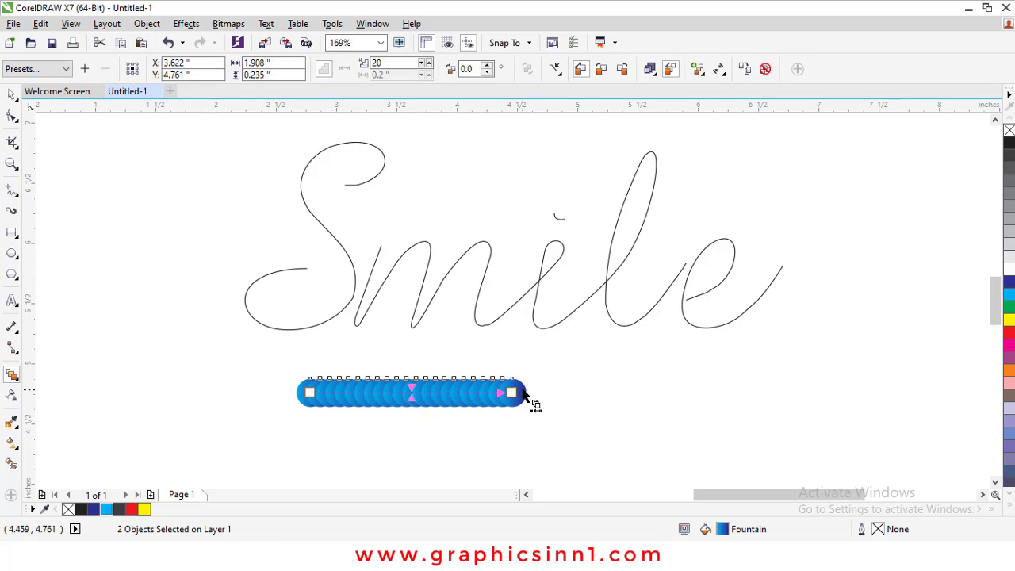
{"action": "double_click", "coordinate": [379, 62]}
{"action": "type", "text": "350"}
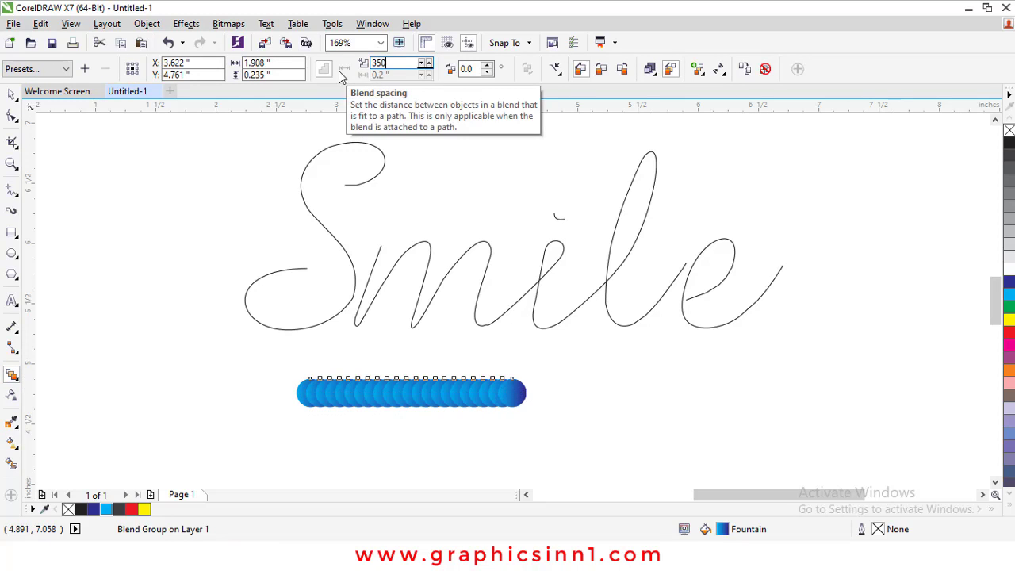
{"action": "key", "text": "Return"}
{"action": "left_click", "coordinate": [13, 95]}
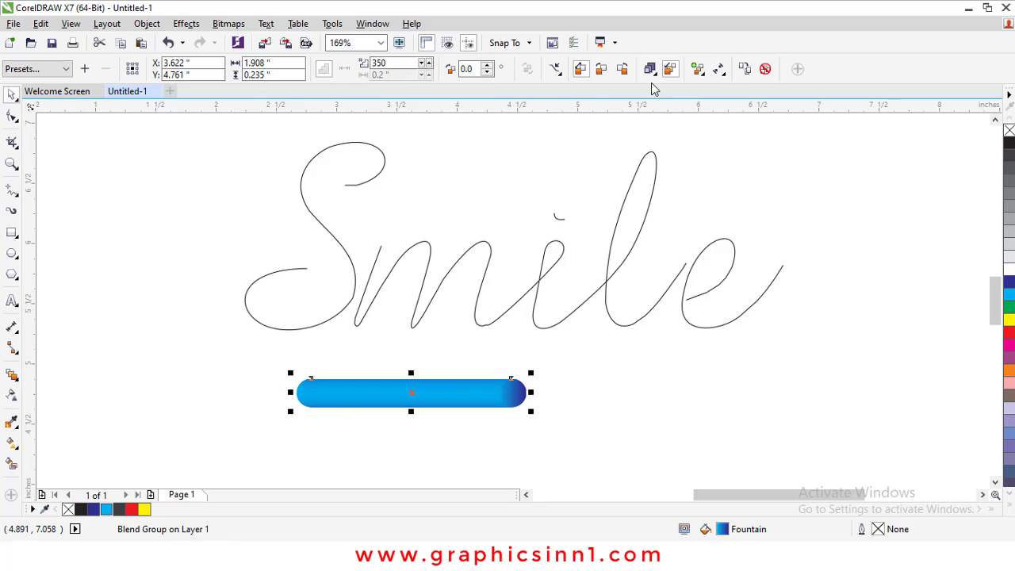
{"action": "left_click", "coordinate": [624, 72]}
{"action": "left_click", "coordinate": [709, 407]}
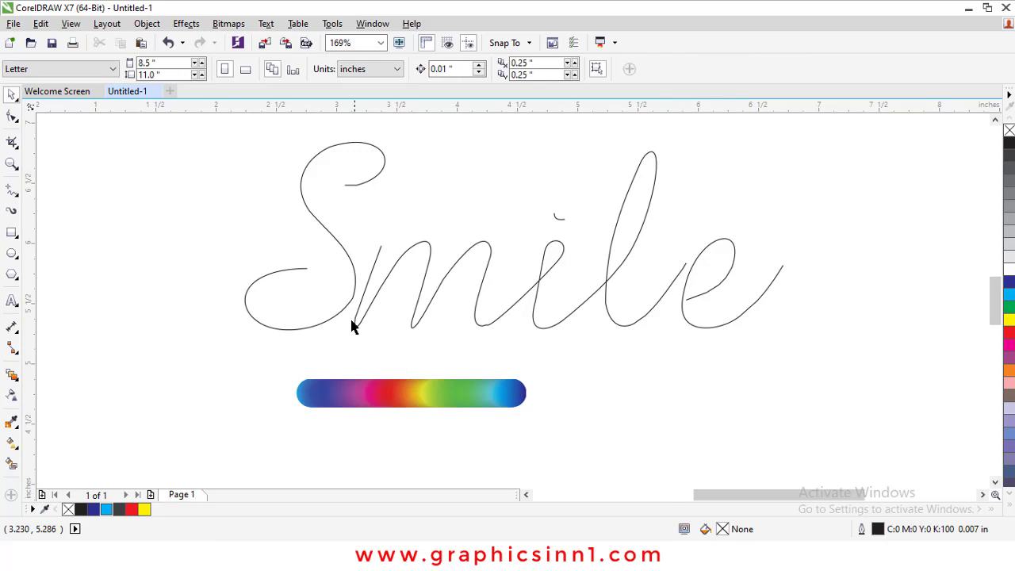
Make three copies of the rainbow blend bar and spread them out below the Smile paths.
{"action": "left_click", "coordinate": [351, 325]}
{"action": "left_click", "coordinate": [399, 406]}
{"action": "left_click_drag", "start_coordinate": [387, 393], "coordinate": [428, 431]}
{"action": "left_click_drag", "start_coordinate": [572, 394], "coordinate": [632, 389]}
{"action": "right_click", "coordinate": [632, 390]}
{"action": "left_click", "coordinate": [505, 429]}
{"action": "left_click_drag", "start_coordinate": [688, 432], "coordinate": [749, 441]}
{"action": "left_click", "coordinate": [799, 338]}
Attach the original rainbow blend bar to the S curve as its new path and blend it along the full path.
{"action": "left_click", "coordinate": [430, 400]}
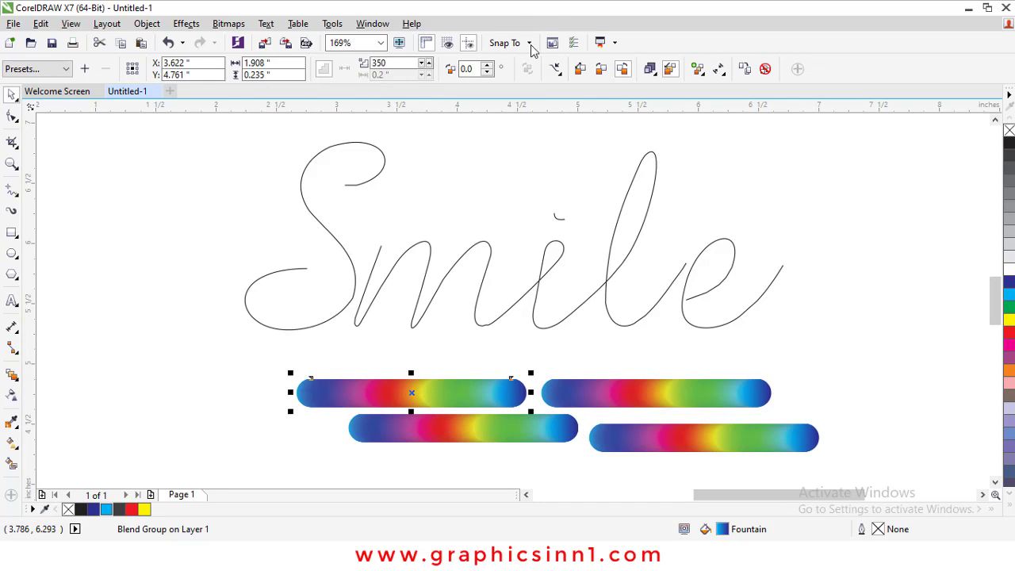
{"action": "left_click", "coordinate": [556, 69]}
{"action": "left_click", "coordinate": [596, 85]}
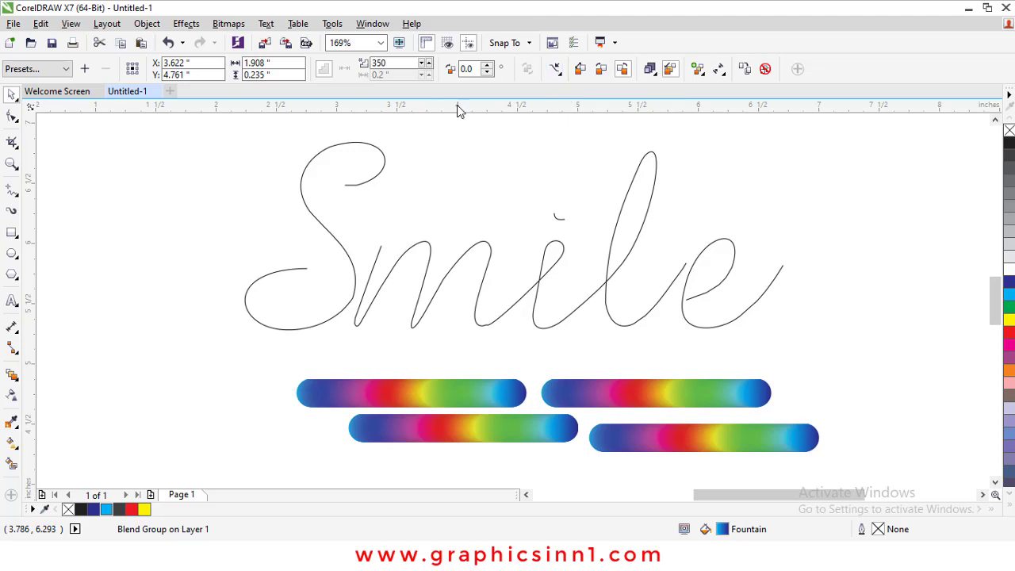
{"action": "left_click", "coordinate": [367, 137]}
{"action": "left_click", "coordinate": [697, 70]}
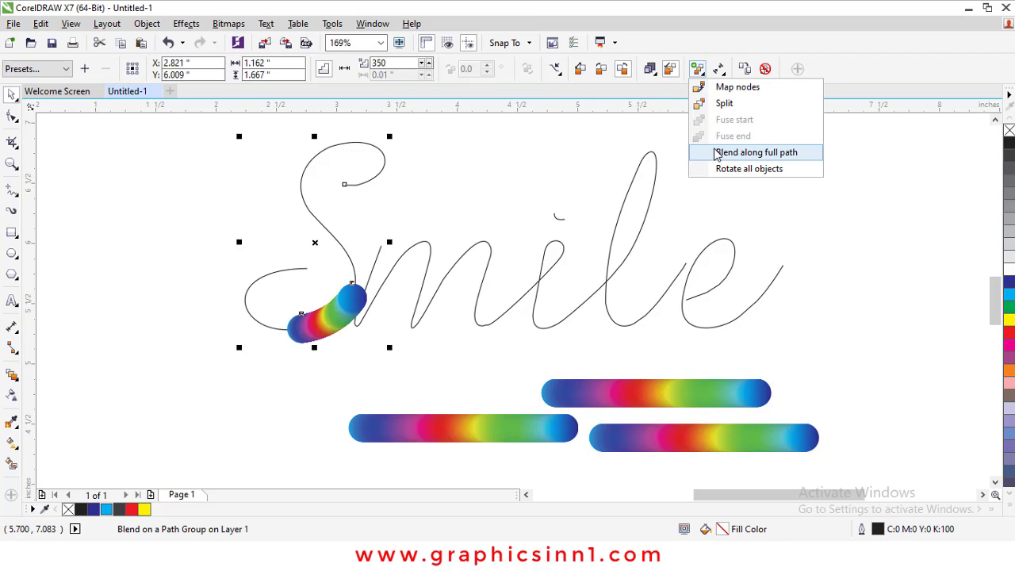
{"action": "left_click", "coordinate": [765, 151]}
{"action": "left_click", "coordinate": [479, 164]}
Attach a second rainbow blend bar to the continuous m-i-l curve and blend it along the full path.
{"action": "left_click", "coordinate": [426, 252]}
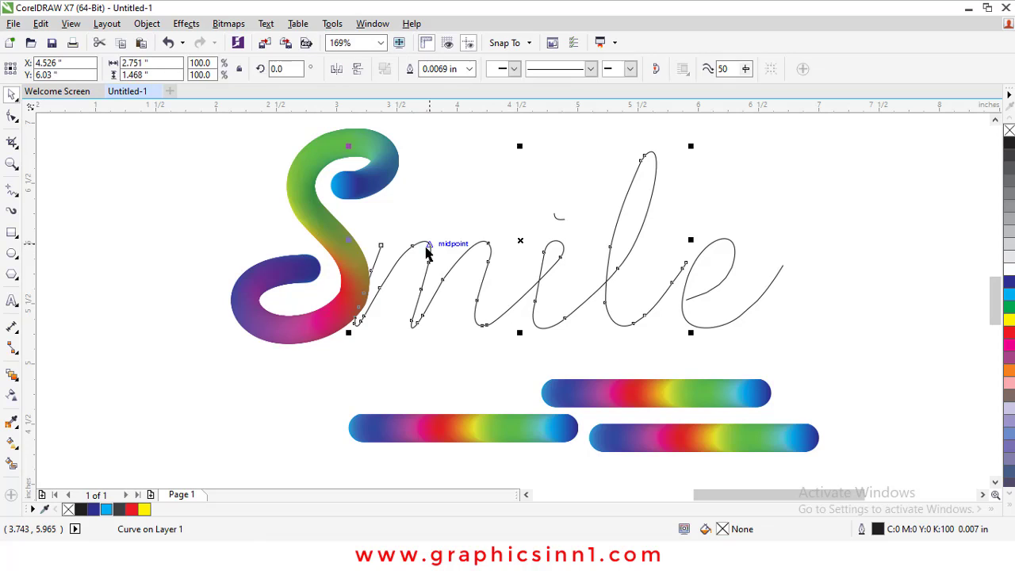
{"action": "left_click", "coordinate": [479, 451]}
{"action": "left_click", "coordinate": [556, 70]}
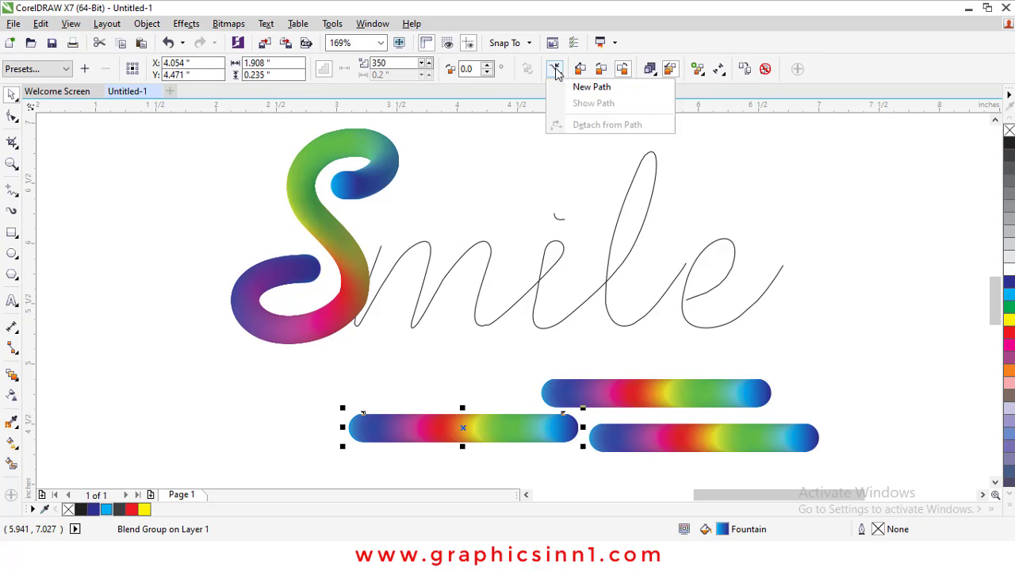
{"action": "left_click", "coordinate": [590, 83]}
{"action": "left_click", "coordinate": [488, 243]}
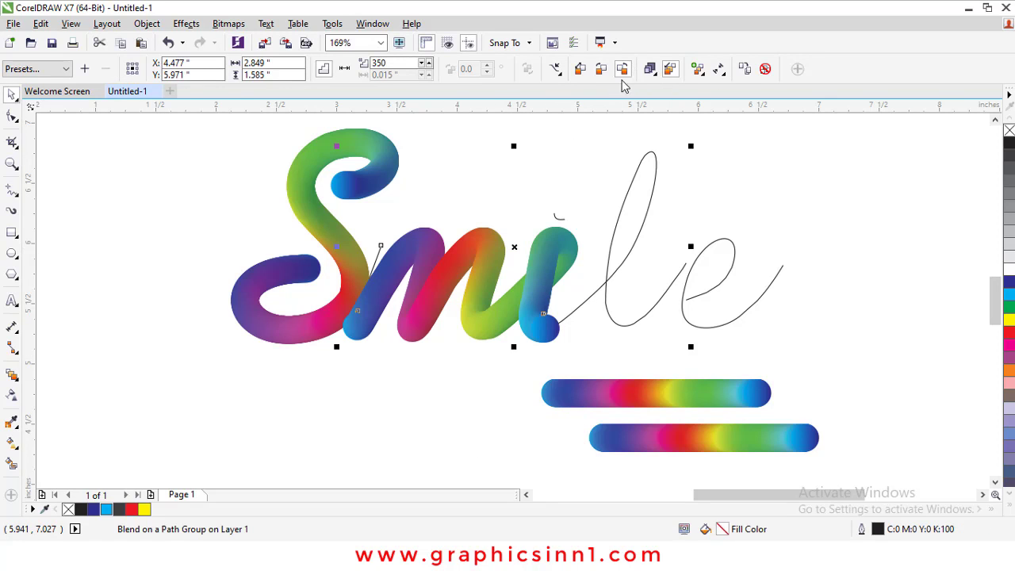
{"action": "left_click", "coordinate": [696, 69]}
{"action": "left_click", "coordinate": [710, 152]}
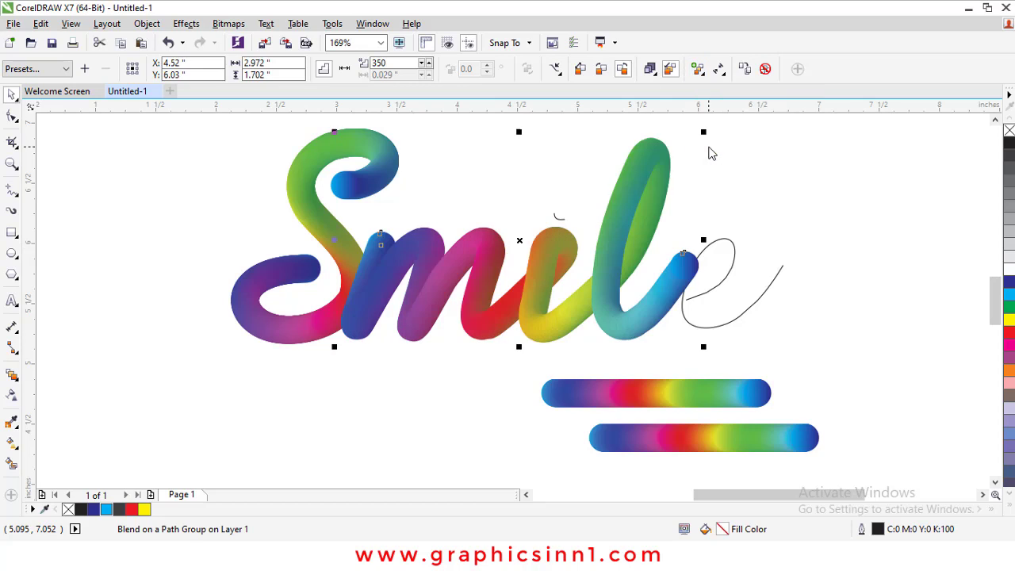
{"action": "left_click", "coordinate": [781, 162]}
Attach a third rainbow blend bar to the e curve and blend it along the full path.
{"action": "left_click", "coordinate": [687, 392]}
{"action": "left_click", "coordinate": [554, 69]}
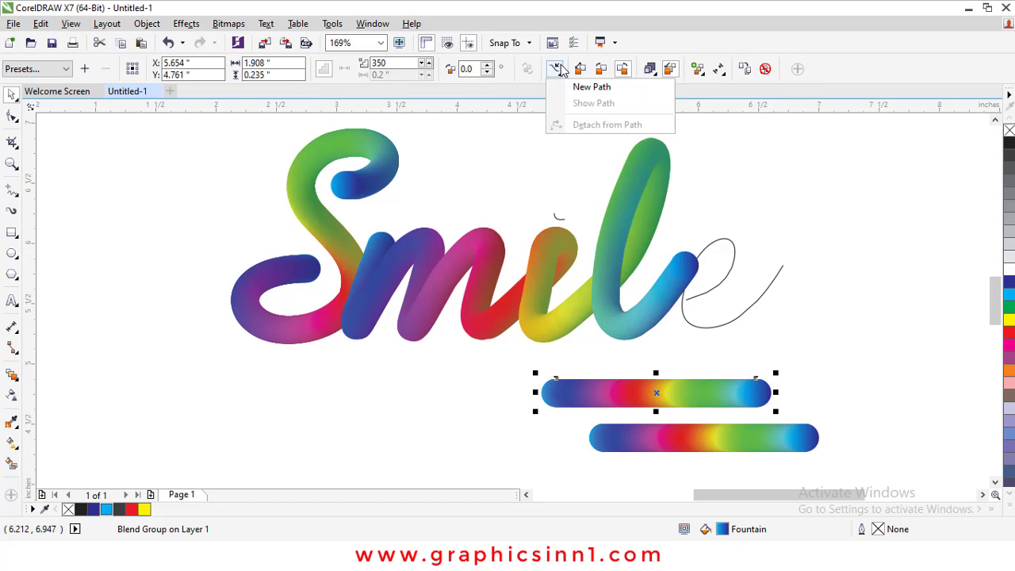
{"action": "left_click", "coordinate": [594, 84]}
{"action": "left_click", "coordinate": [729, 236]}
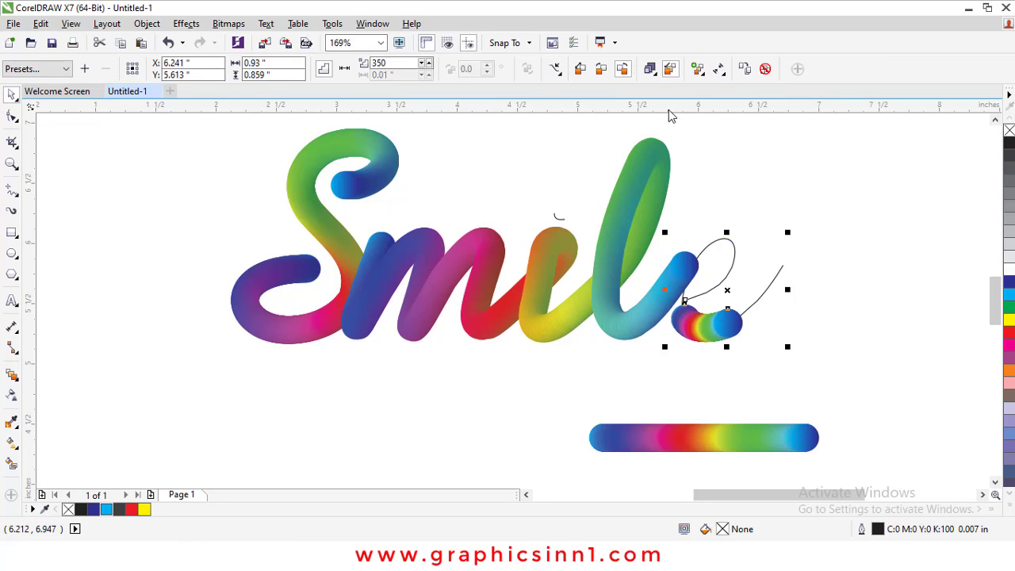
{"action": "left_click", "coordinate": [698, 69]}
{"action": "left_click", "coordinate": [720, 150]}
Attach the last rainbow blend bar to the short dot stroke above the i as its new path.
{"action": "left_click", "coordinate": [559, 220]}
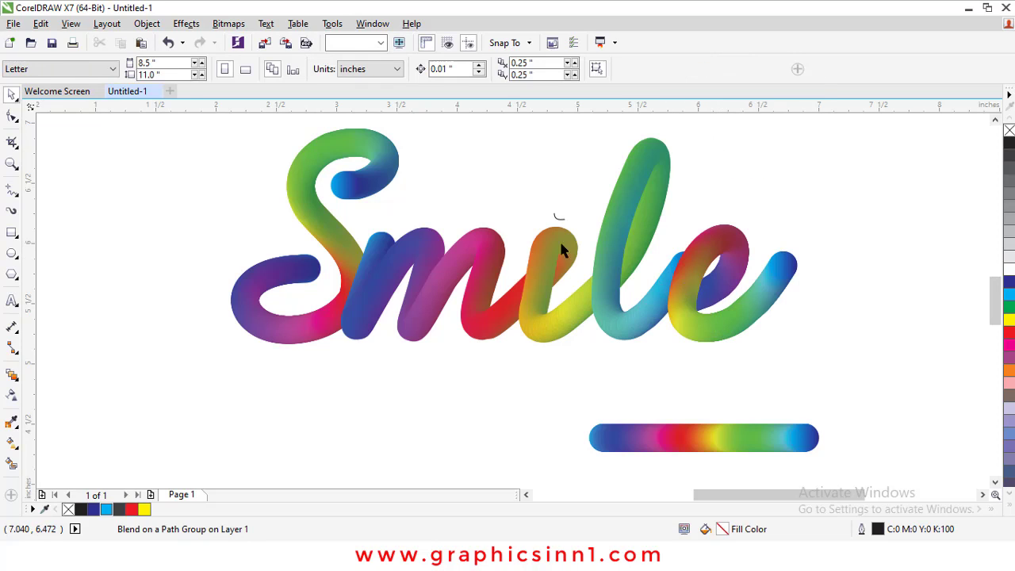
{"action": "left_click", "coordinate": [559, 217]}
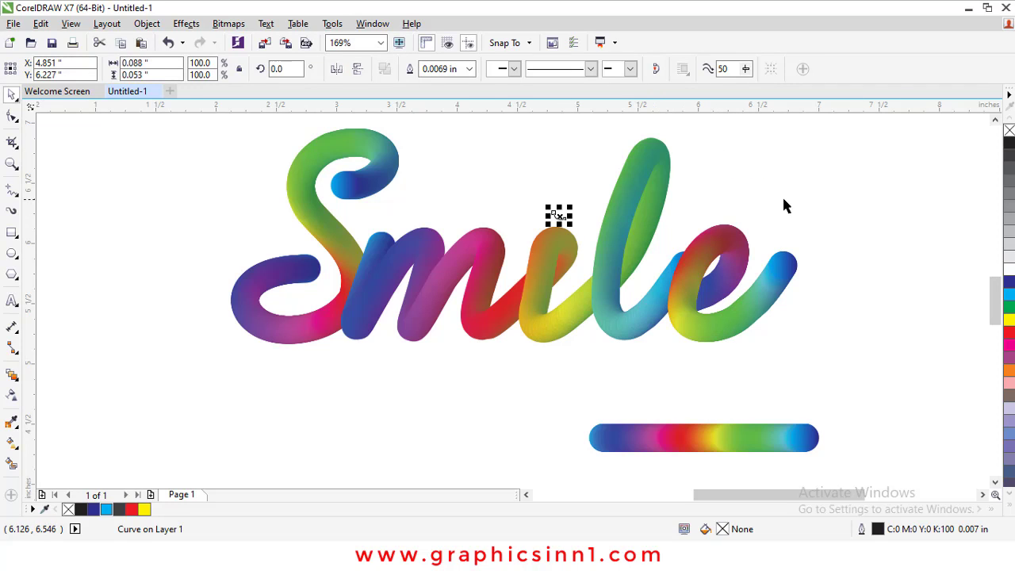
{"action": "left_click", "coordinate": [745, 435]}
{"action": "left_click", "coordinate": [556, 70]}
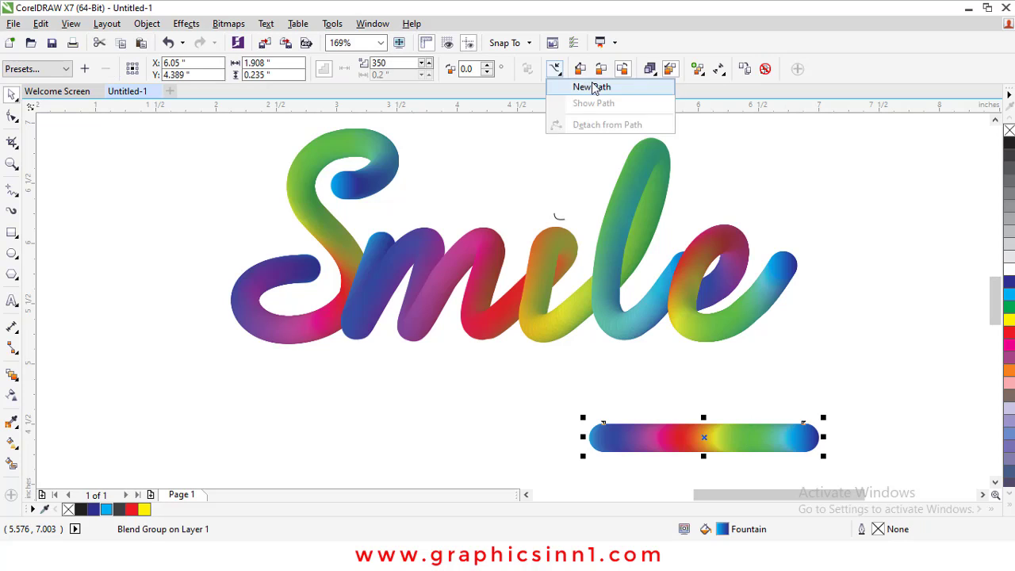
{"action": "left_click", "coordinate": [594, 84]}
{"action": "left_click", "coordinate": [559, 215]}
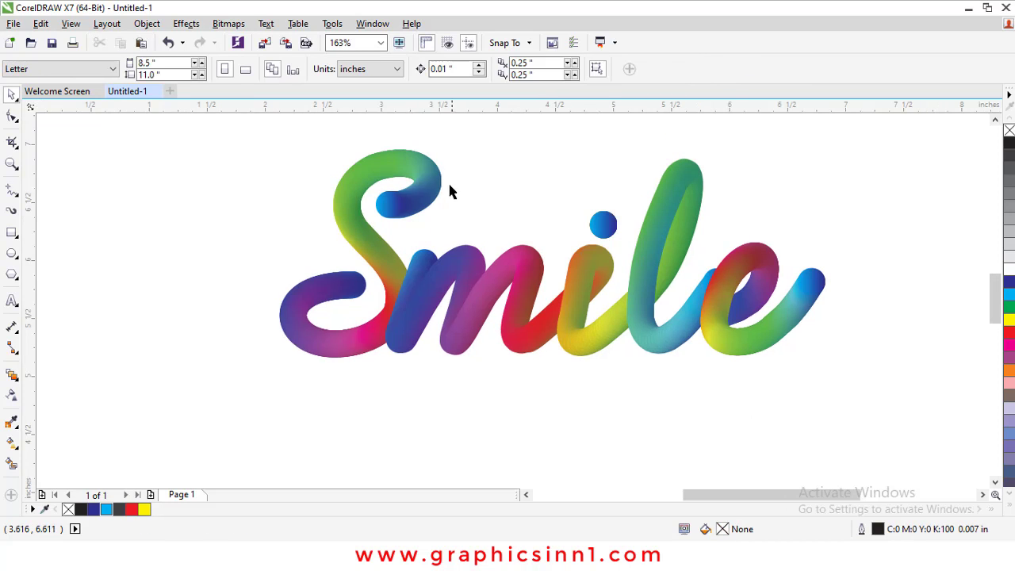
Shift the rainbow S slightly left and the rainbow e slightly right to loosen the letter spacing.
{"action": "left_click", "coordinate": [414, 180]}
{"action": "left_click_drag", "start_coordinate": [414, 180], "coordinate": [418, 171]}
{"action": "left_click_drag", "start_coordinate": [734, 295], "coordinate": [750, 295]}
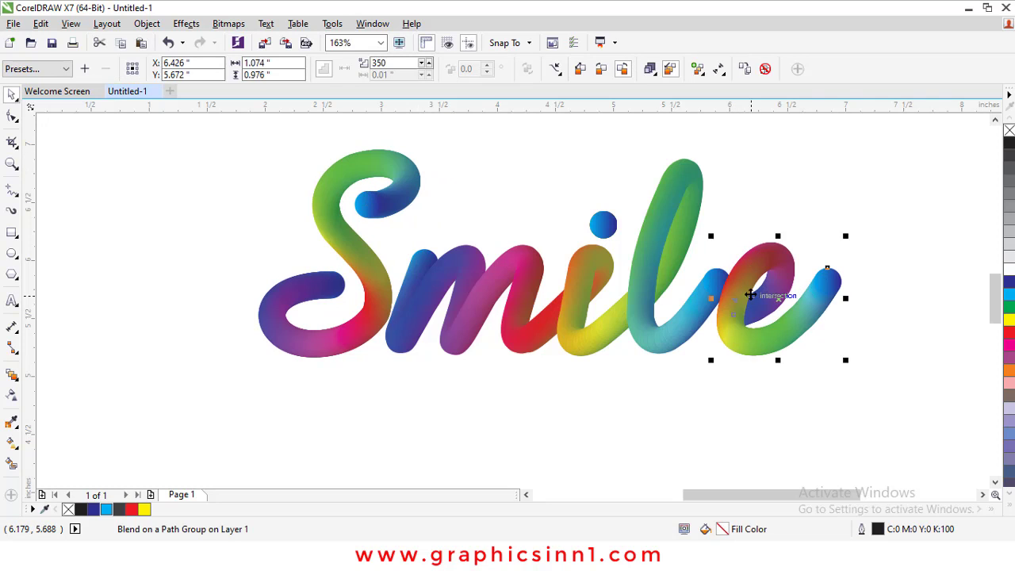
{"action": "left_click", "coordinate": [811, 229]}
Select all the rainbow Smile blends and group them.
{"action": "scroll", "coordinate": [812, 229], "scroll_direction": "down", "scroll_amount": 2}
{"action": "left_click_drag", "start_coordinate": [855, 169], "coordinate": [524, 319]}
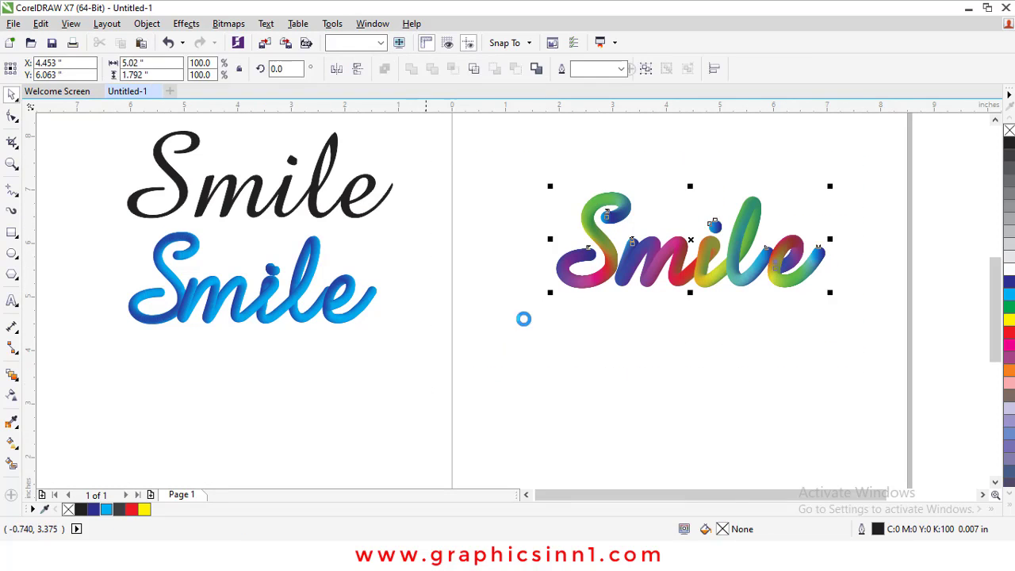
{"action": "key", "text": "ctrl+g"}
Move the blue Smile group onto the page below the rainbow lettering, and fit both selected groups in the view.
{"action": "scroll", "coordinate": [45, 220], "scroll_direction": "left", "scroll_amount": 2}
{"action": "left_click", "coordinate": [271, 255]}
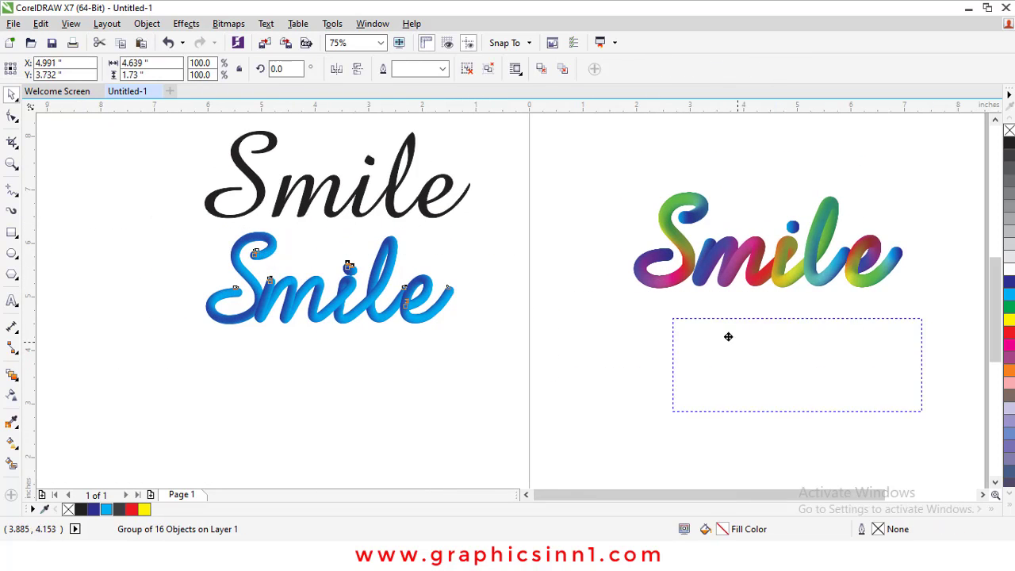
{"action": "left_click_drag", "start_coordinate": [551, 151], "coordinate": [912, 455]}
{"action": "key", "text": "shift+F2"}
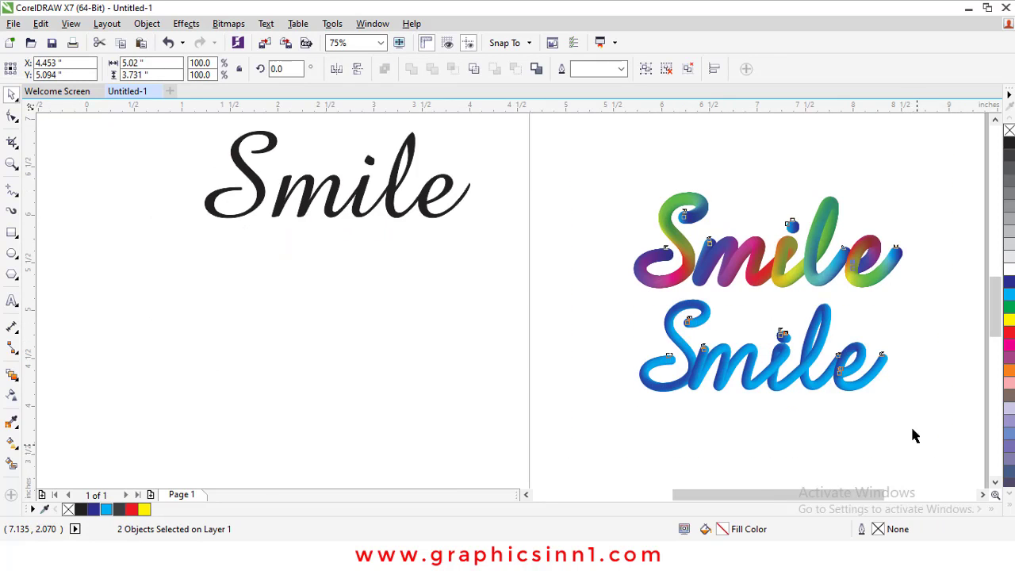